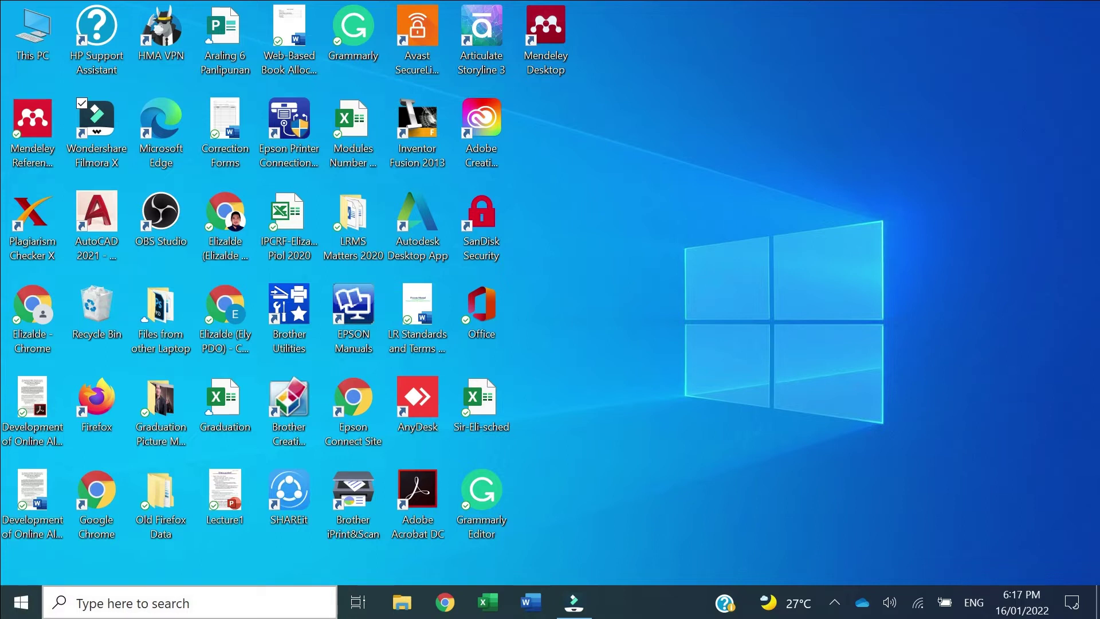
Search Windows for 'power' and launch PowerPoint from the best match.
click(86, 604)
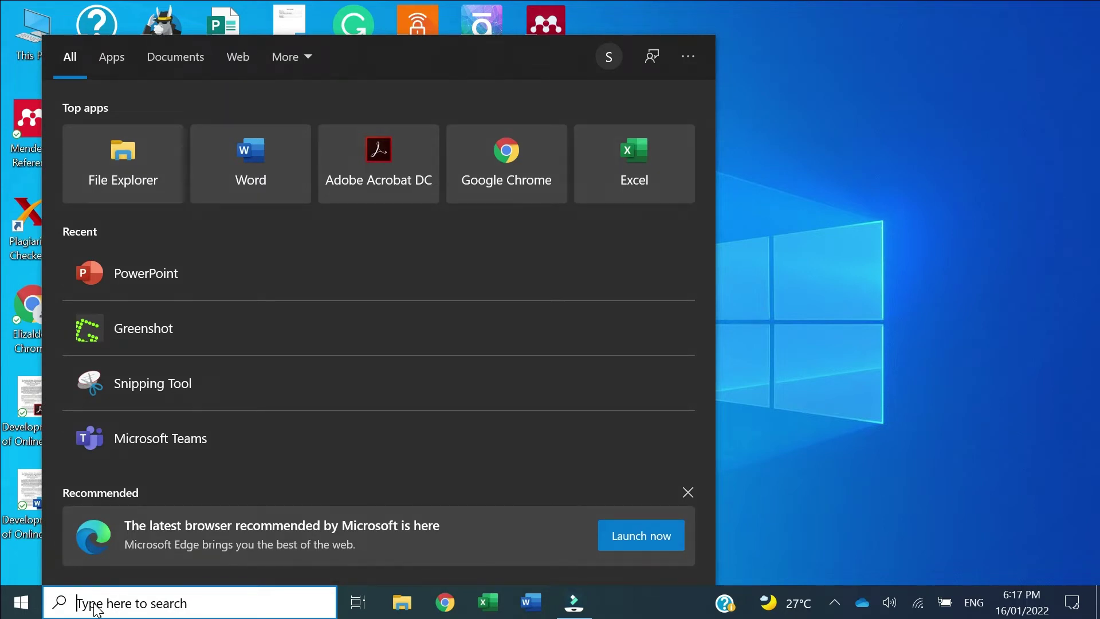
text(power)
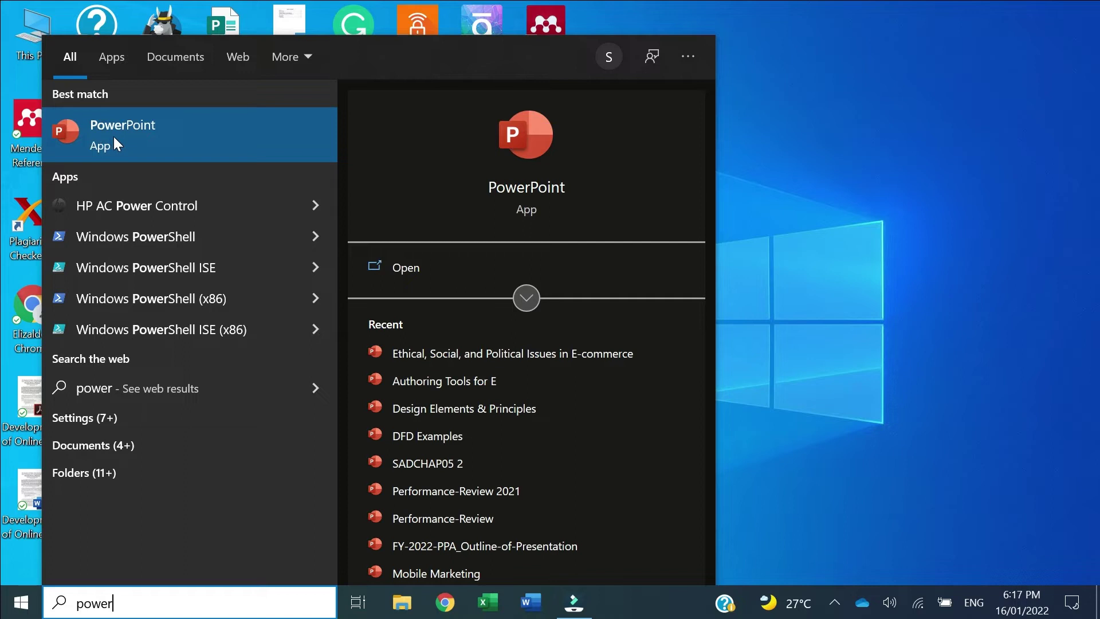
click(171, 127)
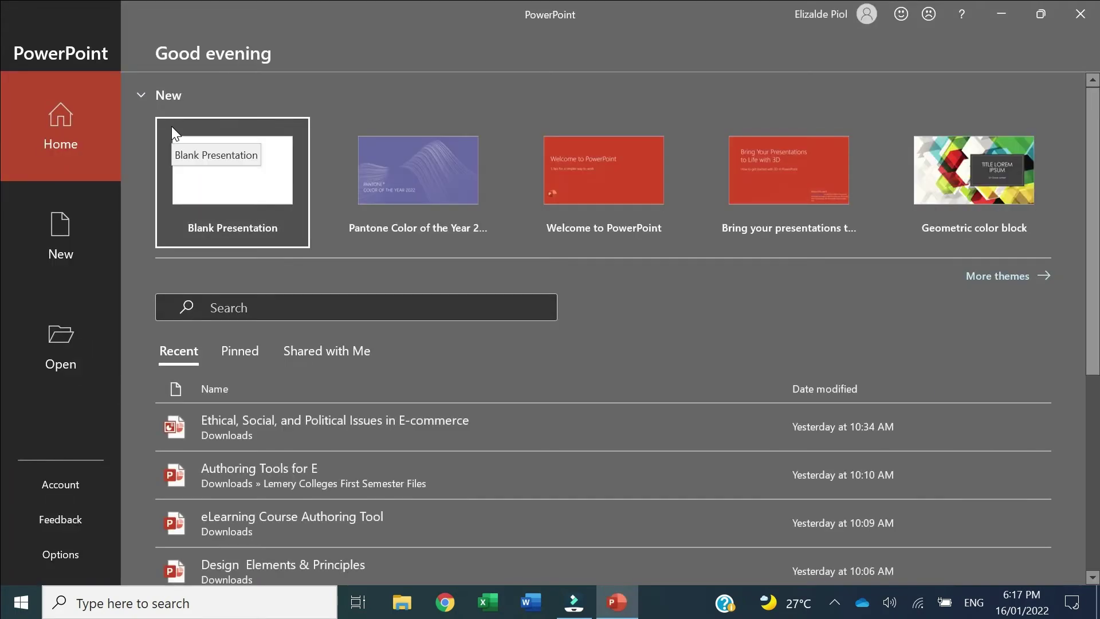
mouse_move(275, 423)
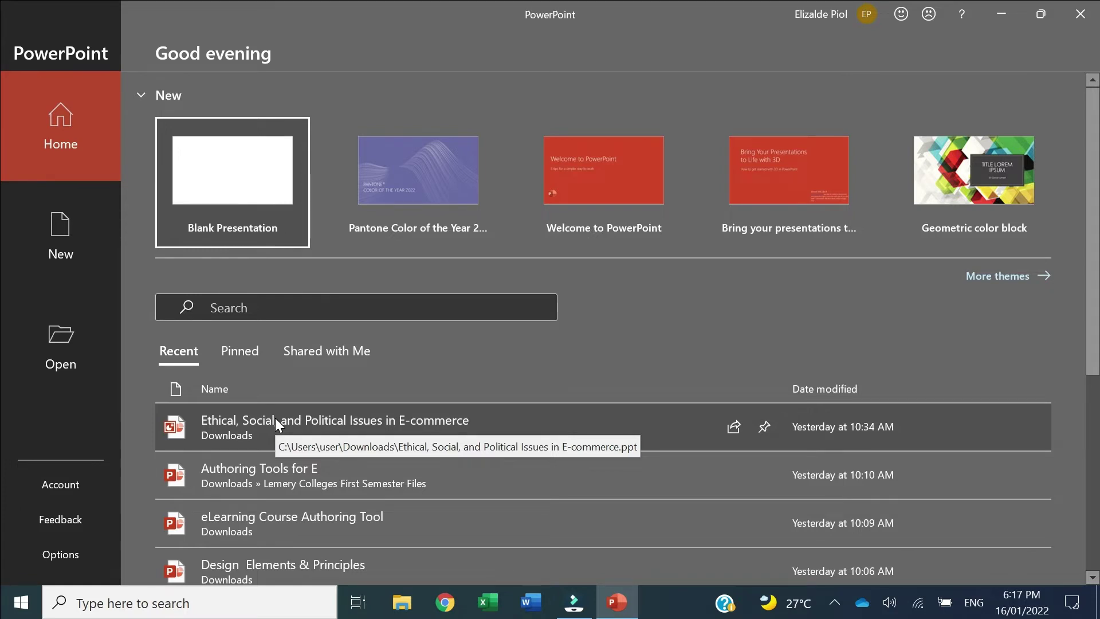
Create a Blank Presentation and place the cursor in the title placeholder.
click(198, 176)
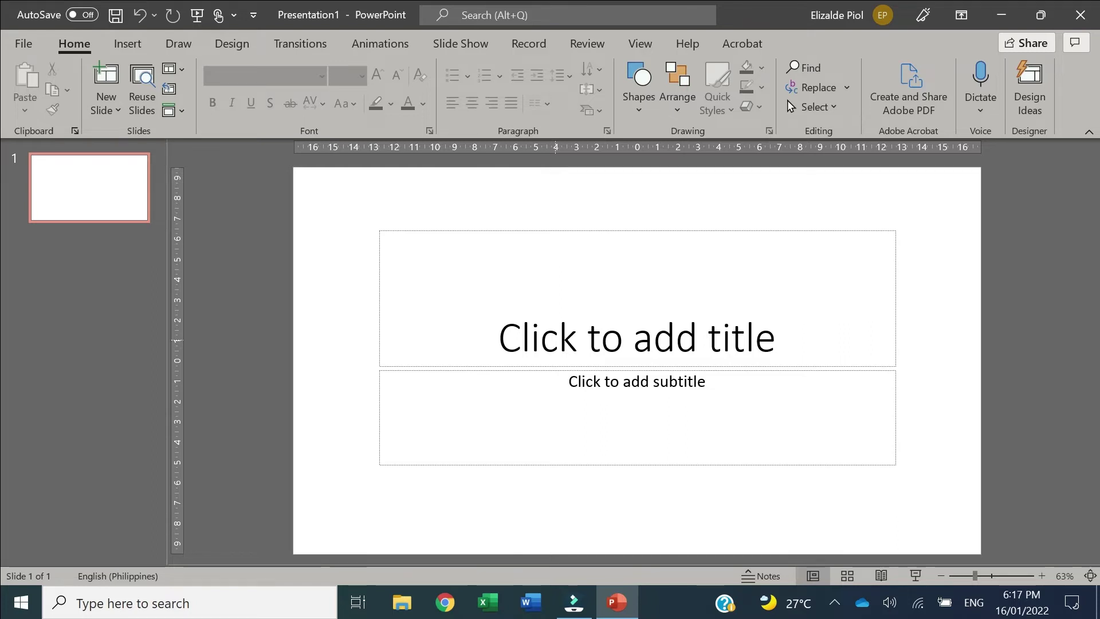
click(553, 339)
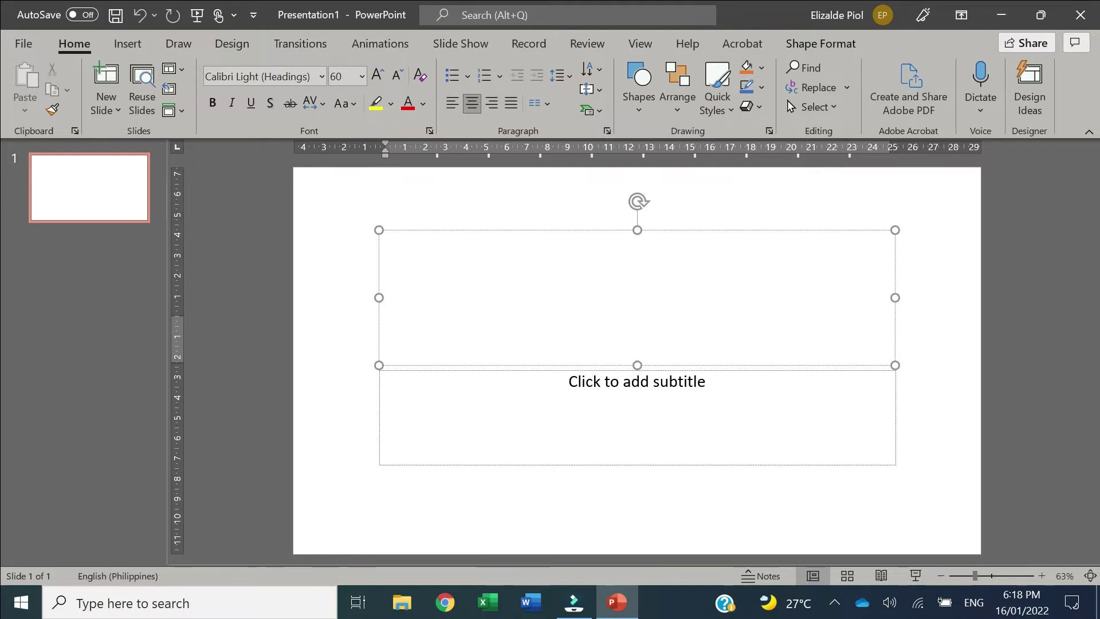
text(Design)
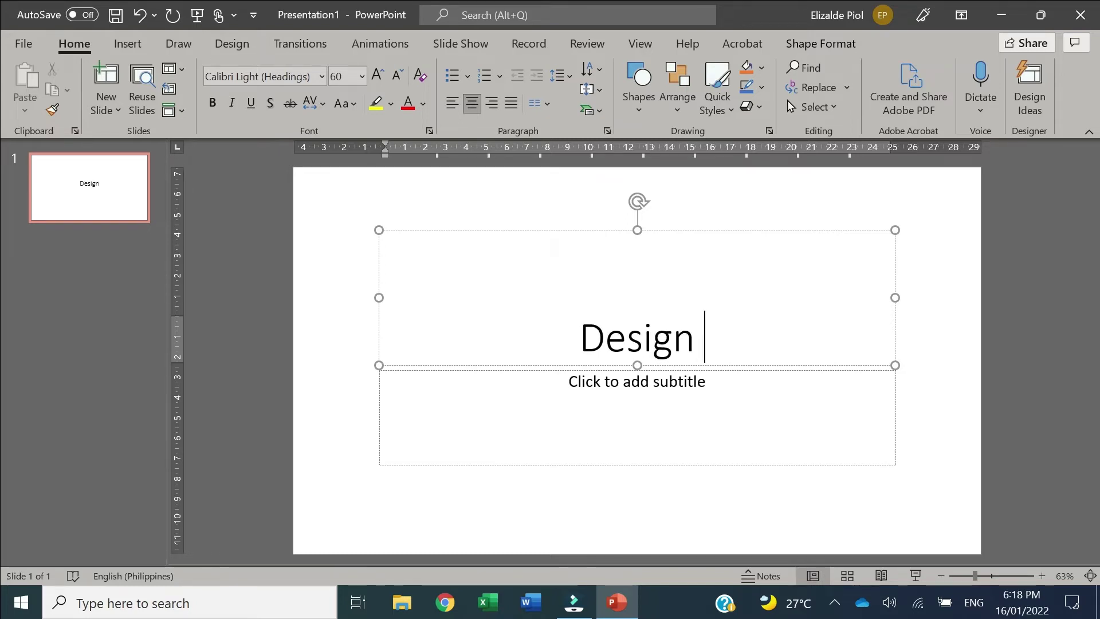
text( Eleme)
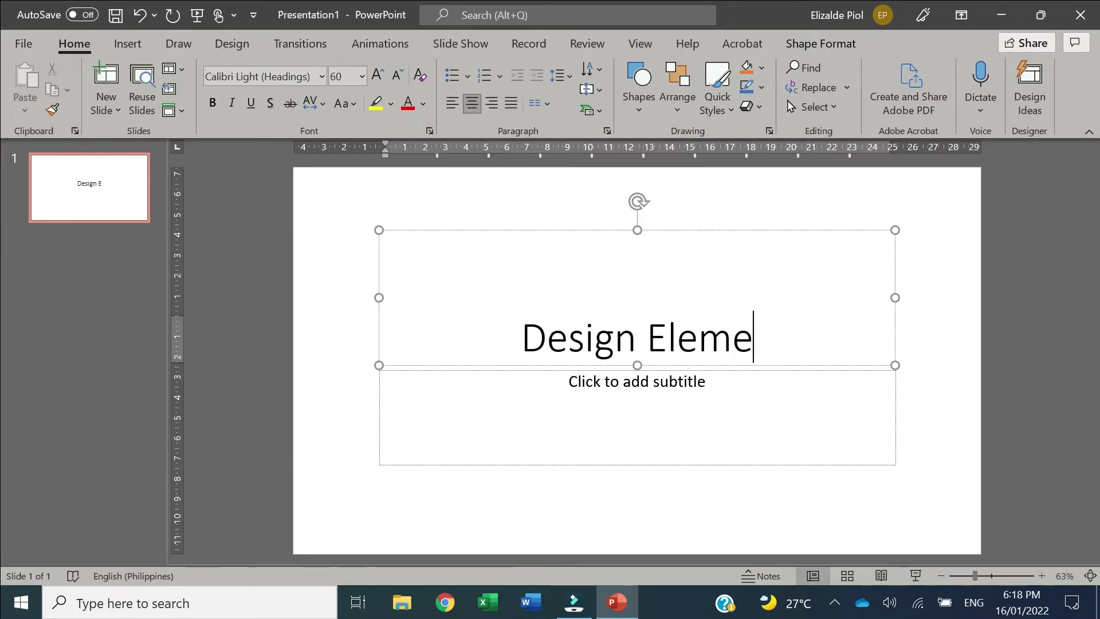
text(nts and Princi)
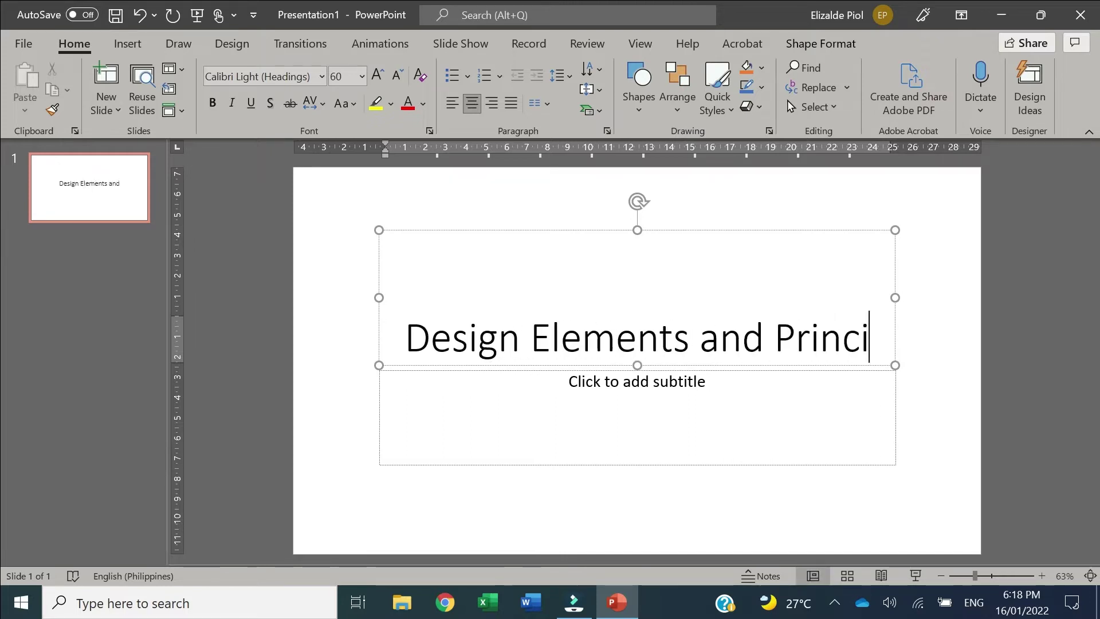
text(ples)
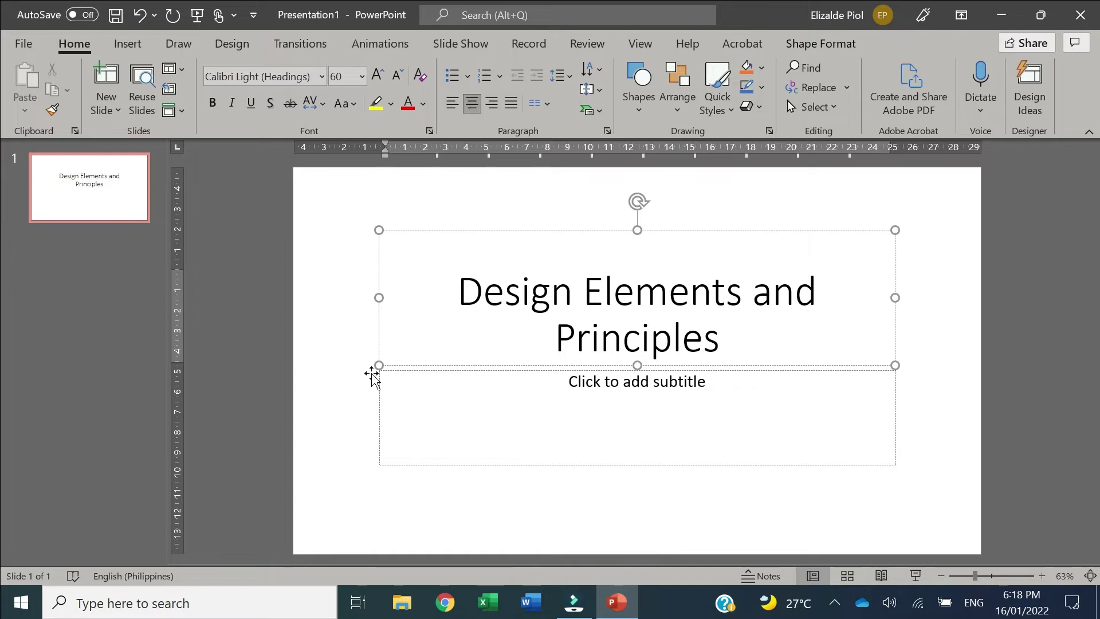
Enter the author's name in the subtitle, removing a stray '>', beneath the 'Design Elements and Principles' title.
click(605, 397)
text(El)
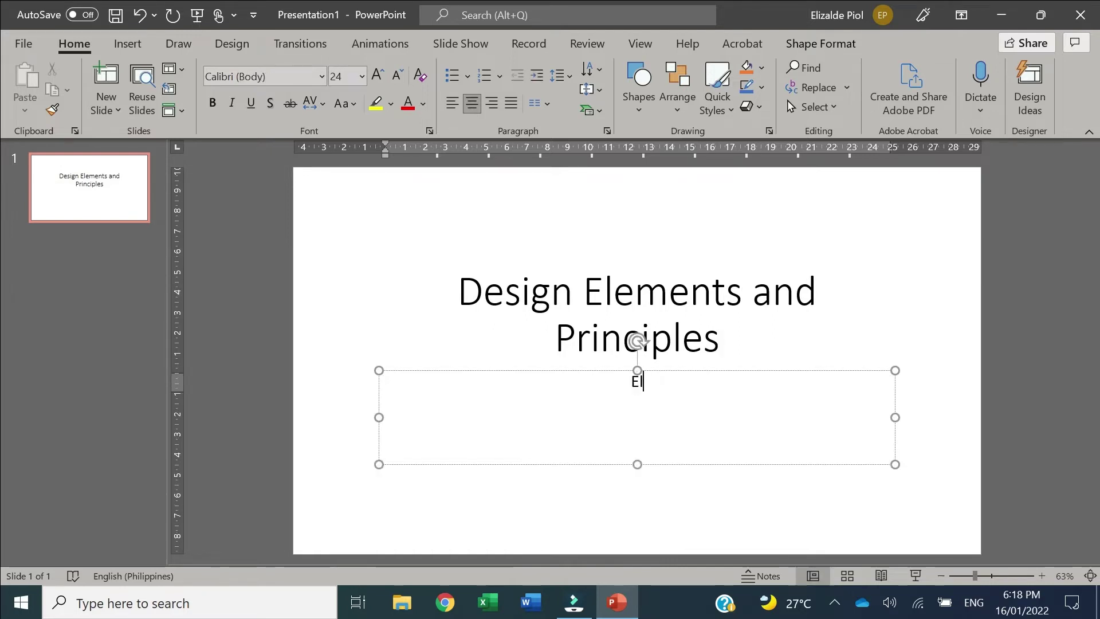
text(izalde >)
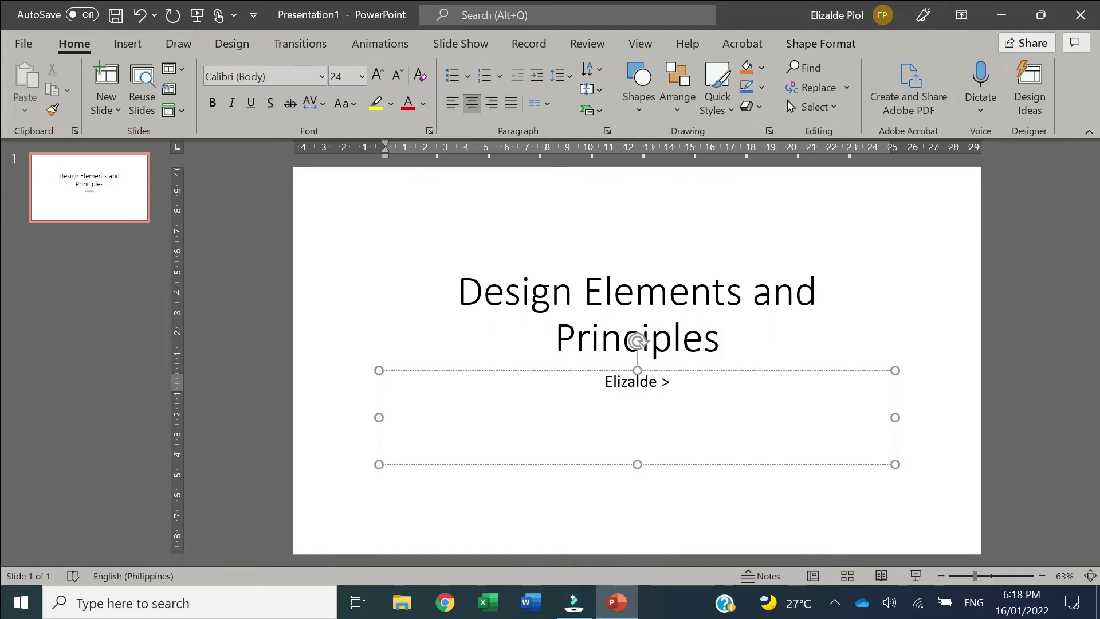
key(BackSpace)
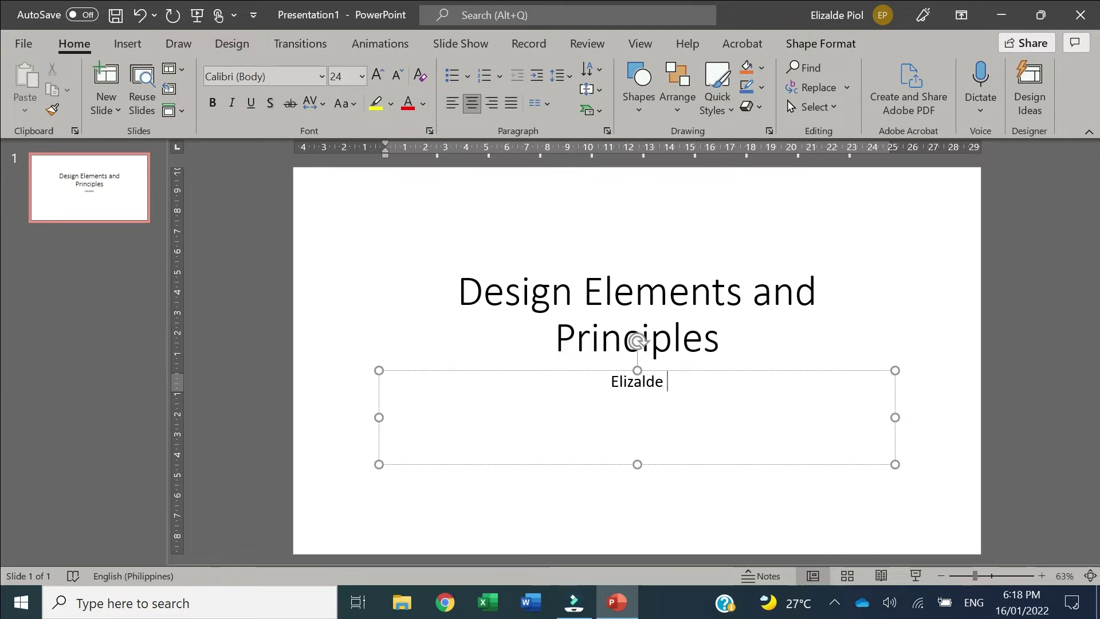
text(L.)
text( Piol)
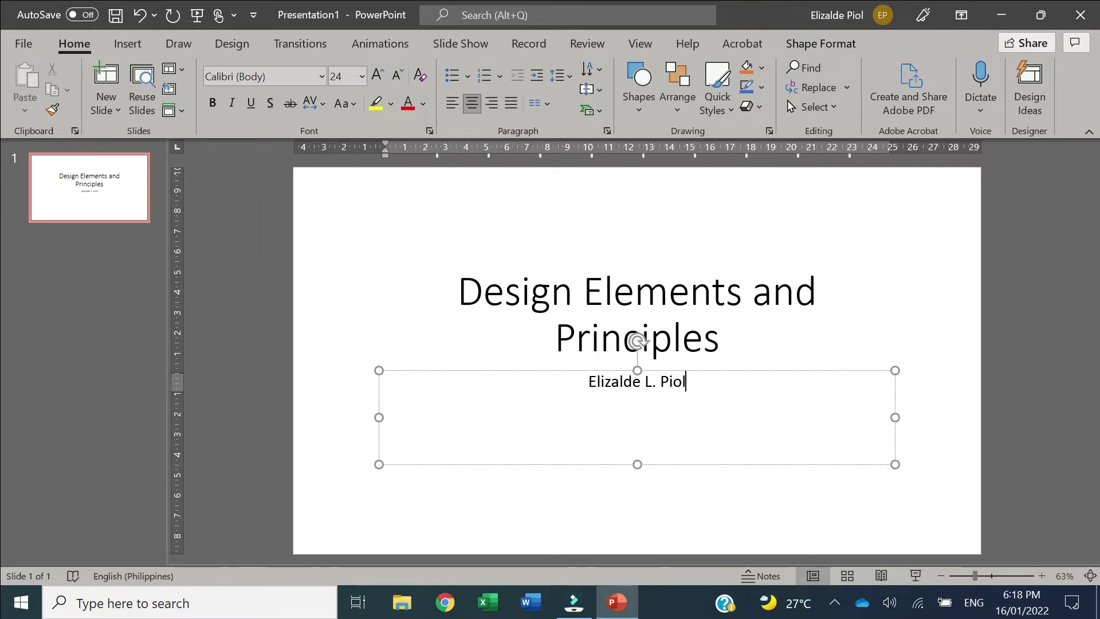
click(636, 341)
Make the whole title bold Arial.
key(ctrl+a)
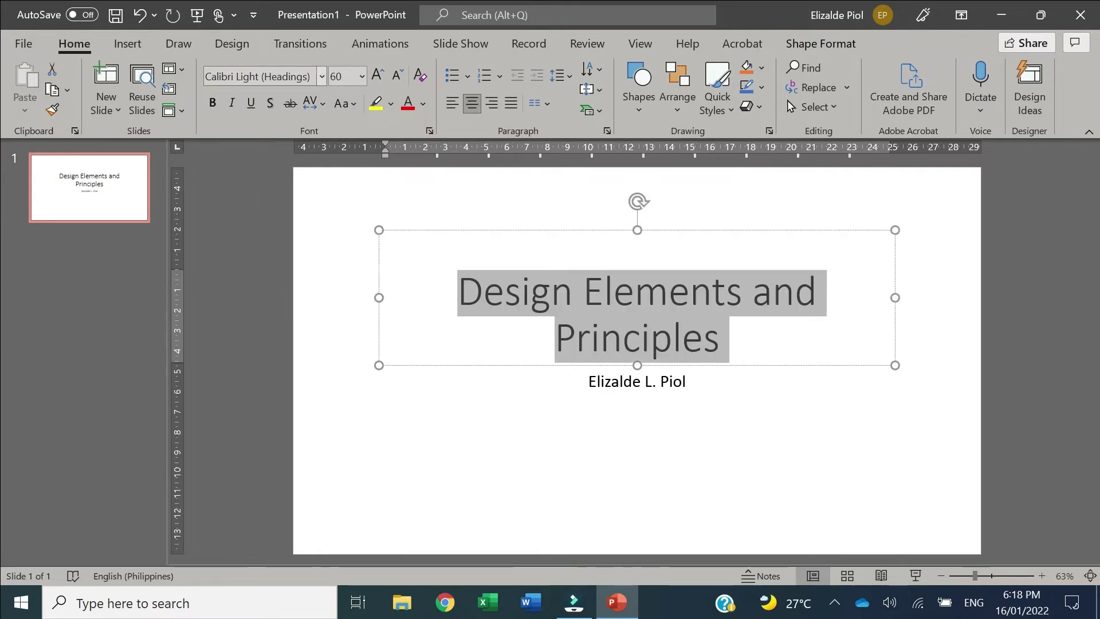
click(295, 76)
text(Ar)
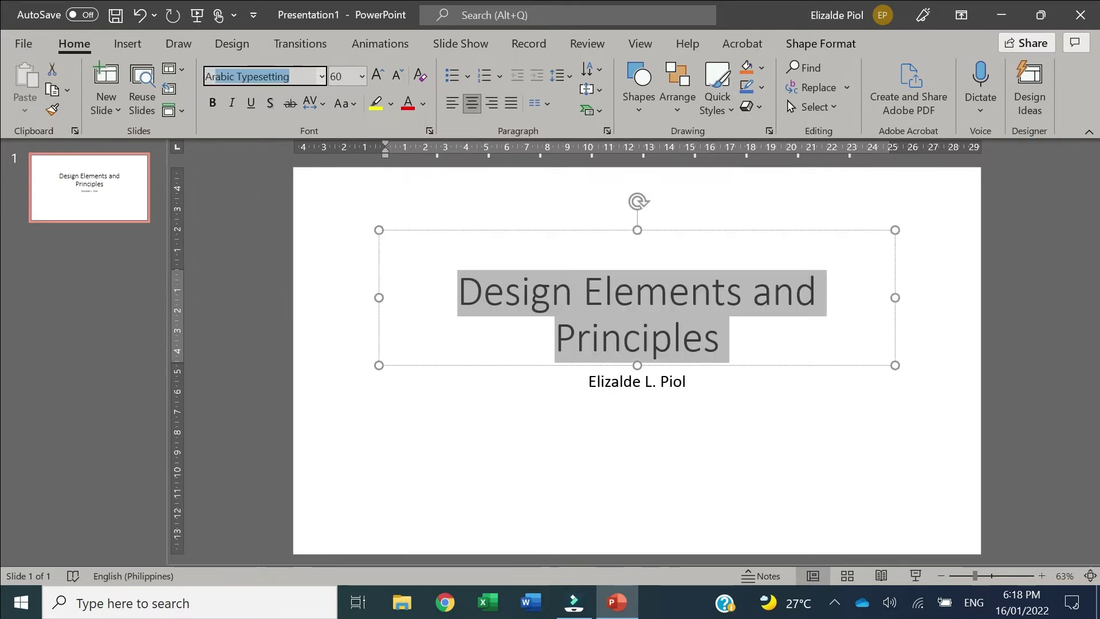
text(ial)
key(Return)
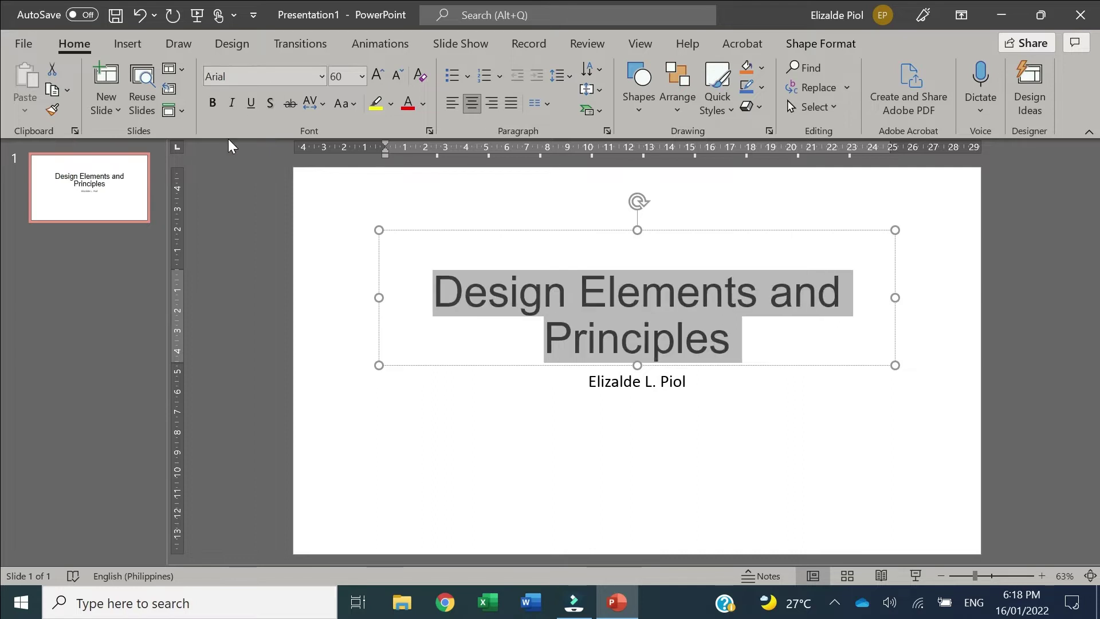
click(212, 102)
Make the author-name subtitle bold italic Arial at 32 pt.
click(634, 382)
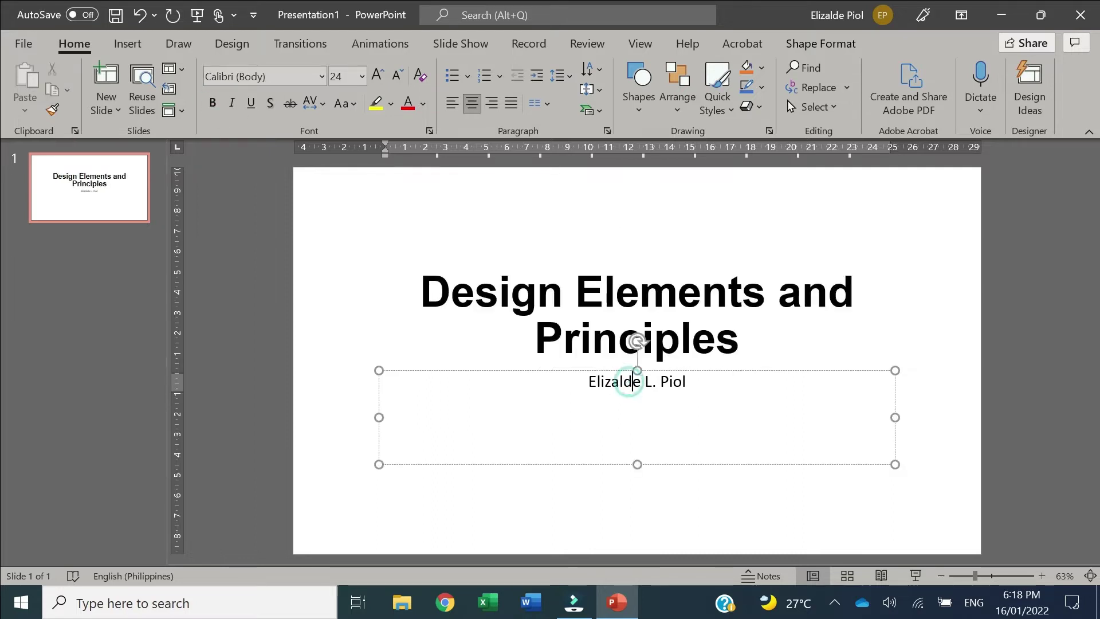
key(ctrl+a)
click(275, 77)
text(Arial)
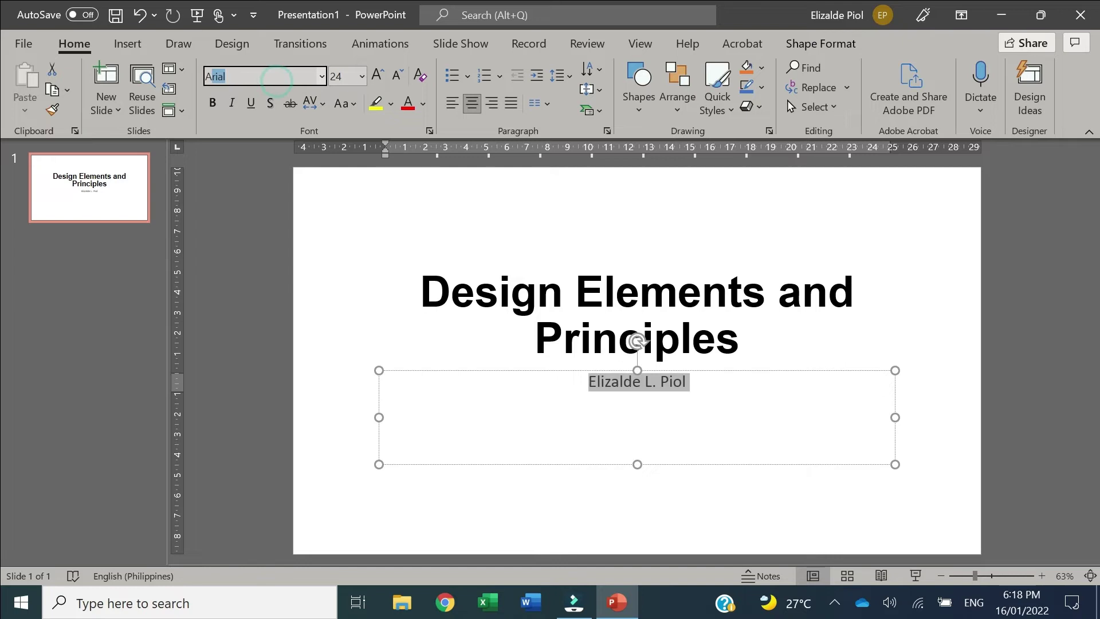
key(Return)
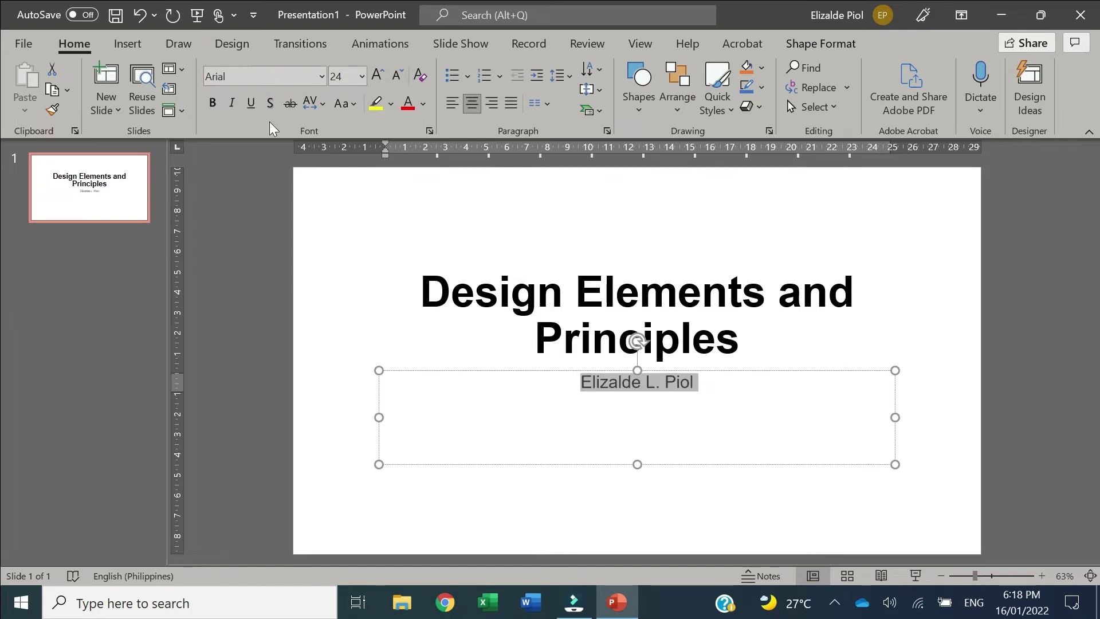
click(213, 102)
click(232, 103)
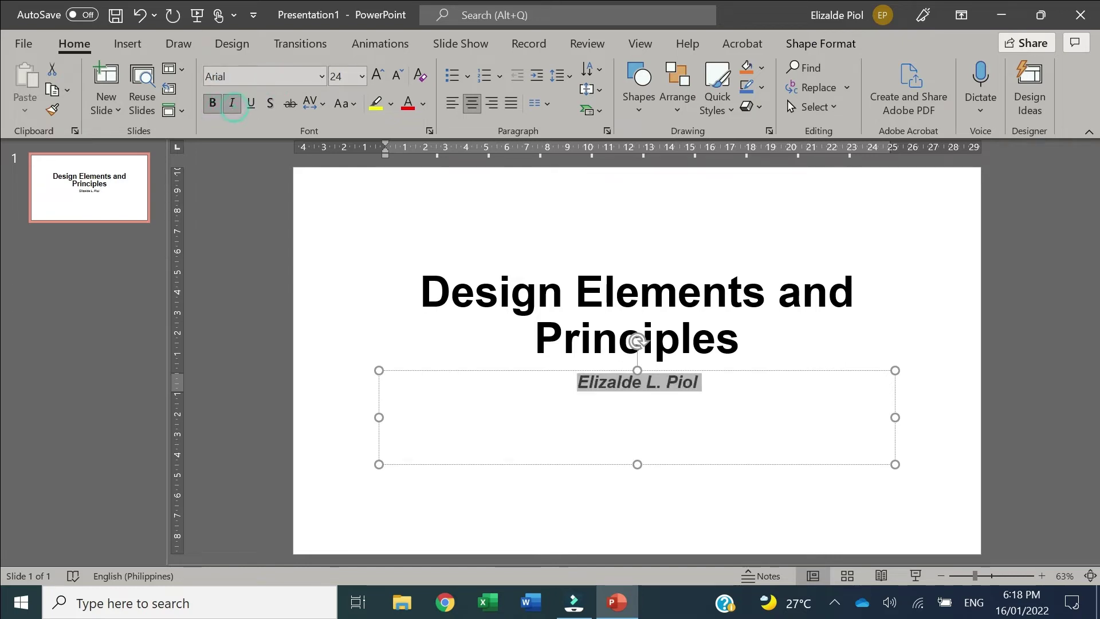
click(376, 75)
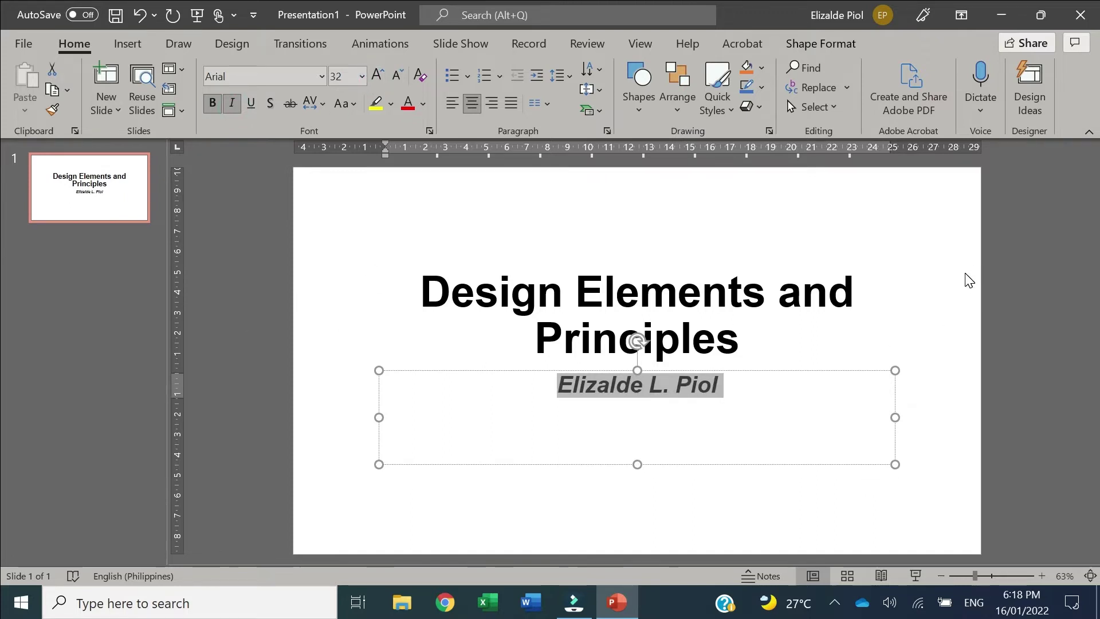
click(1014, 289)
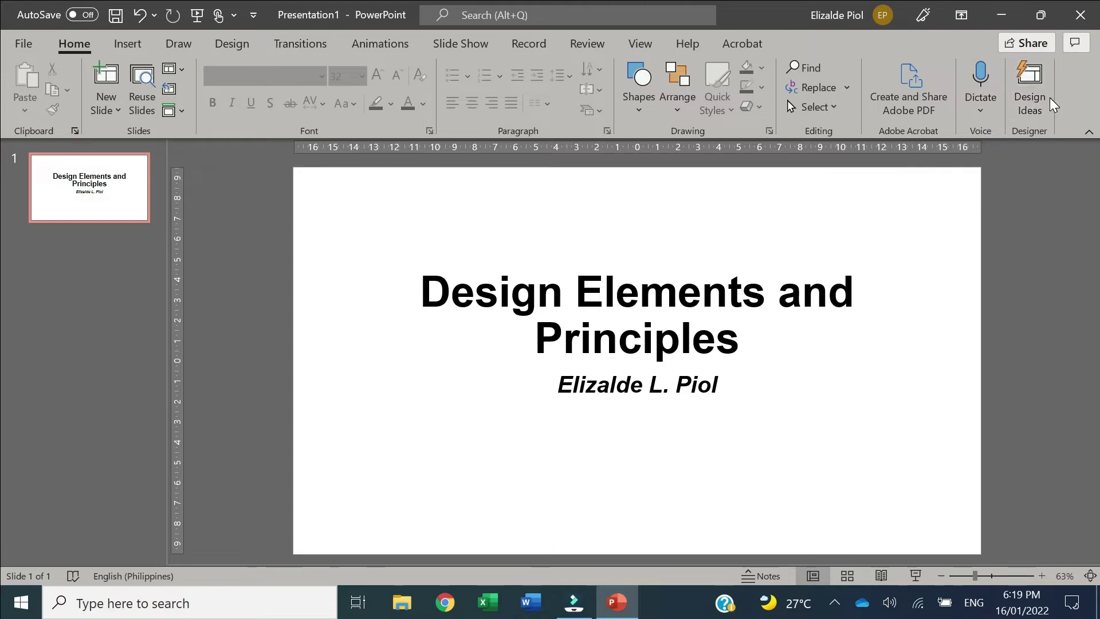
click(213, 40)
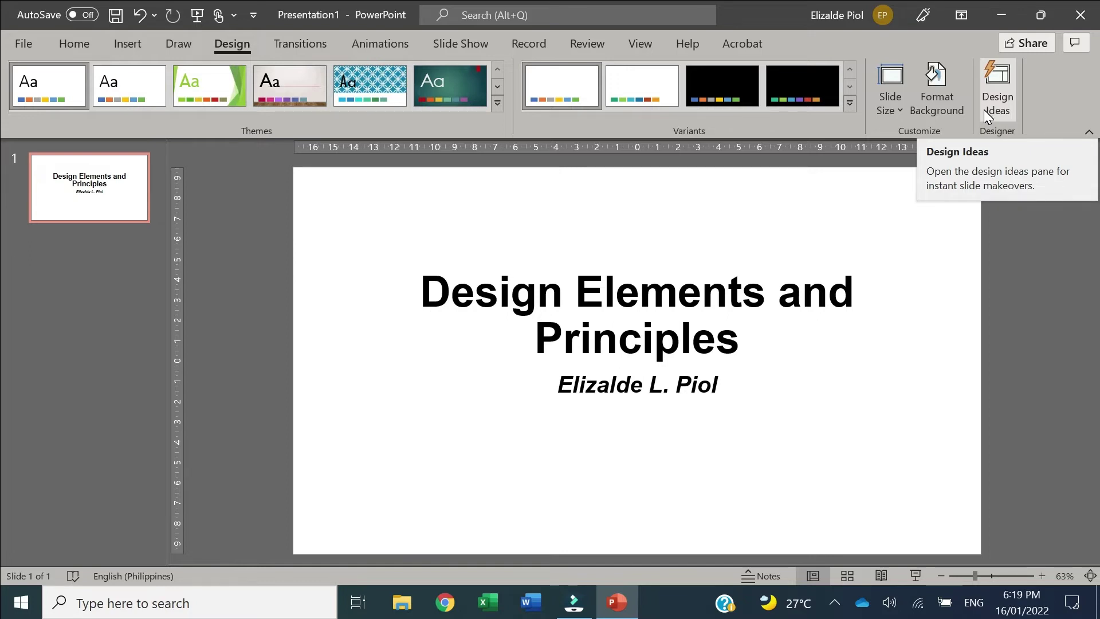
click(71, 46)
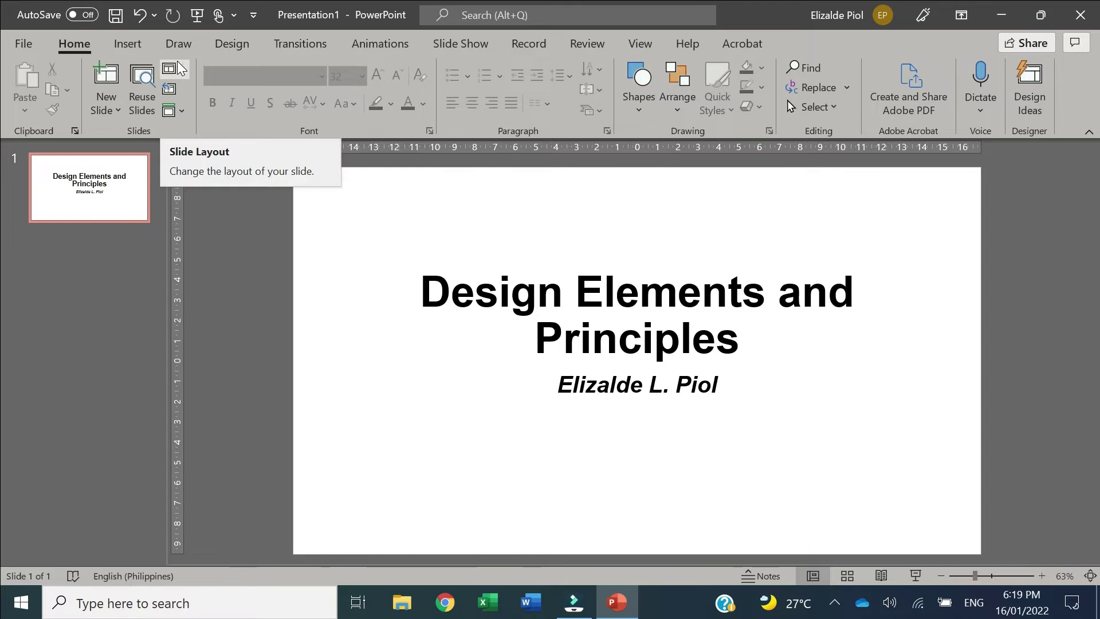
click(248, 47)
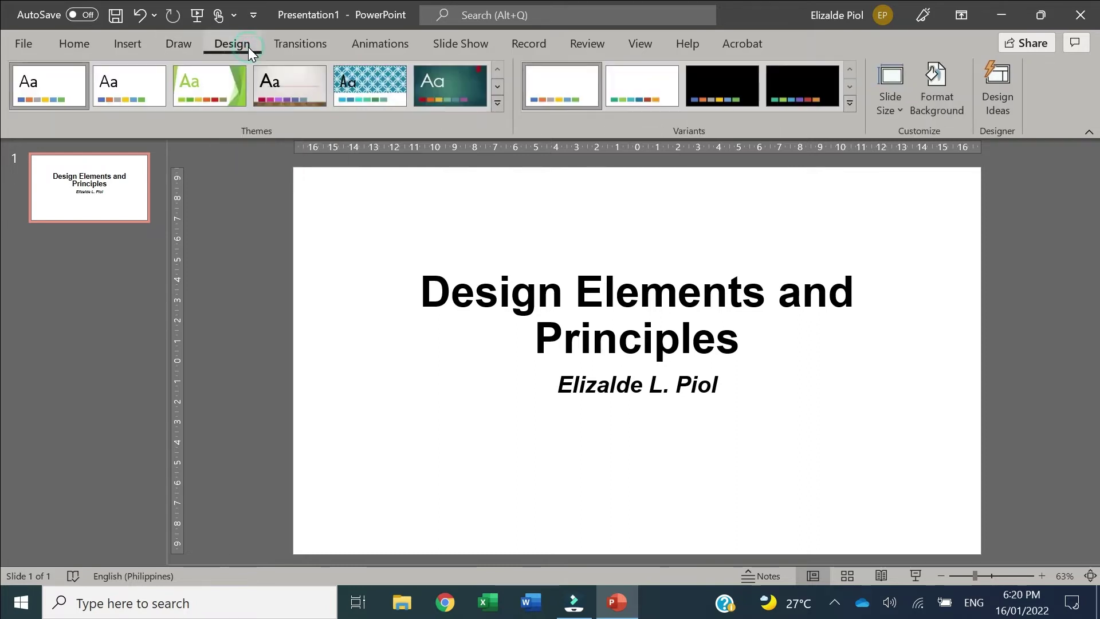
Preview Design Ideas on the title slide: puzzle-block, pixelated cubes, green wave, DNA strand, maroon leaf.
click(1006, 92)
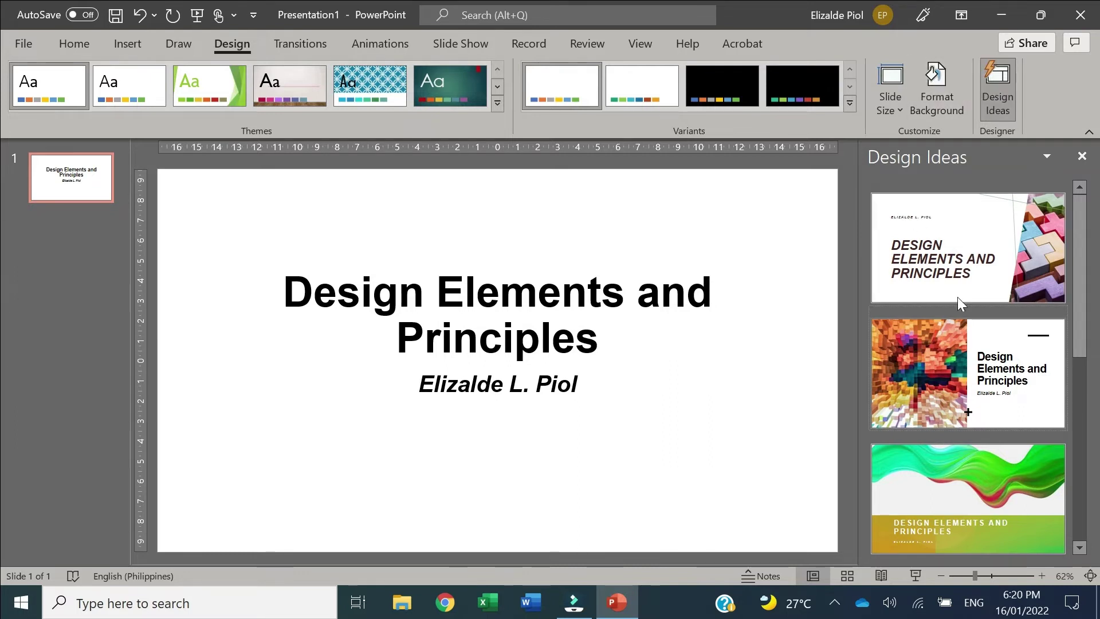
click(958, 260)
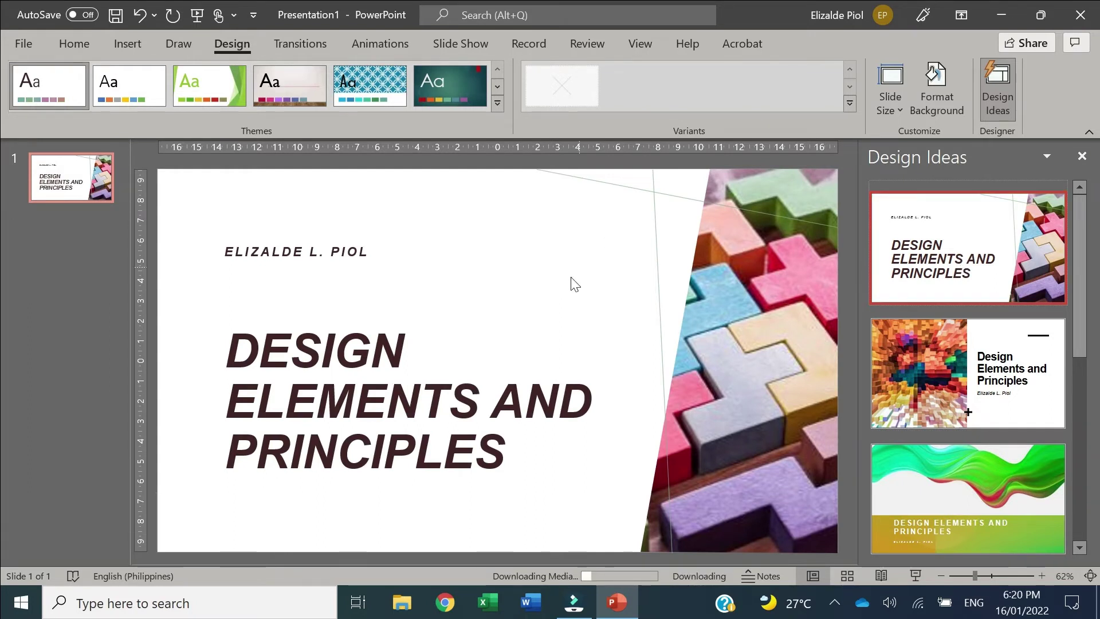
click(941, 392)
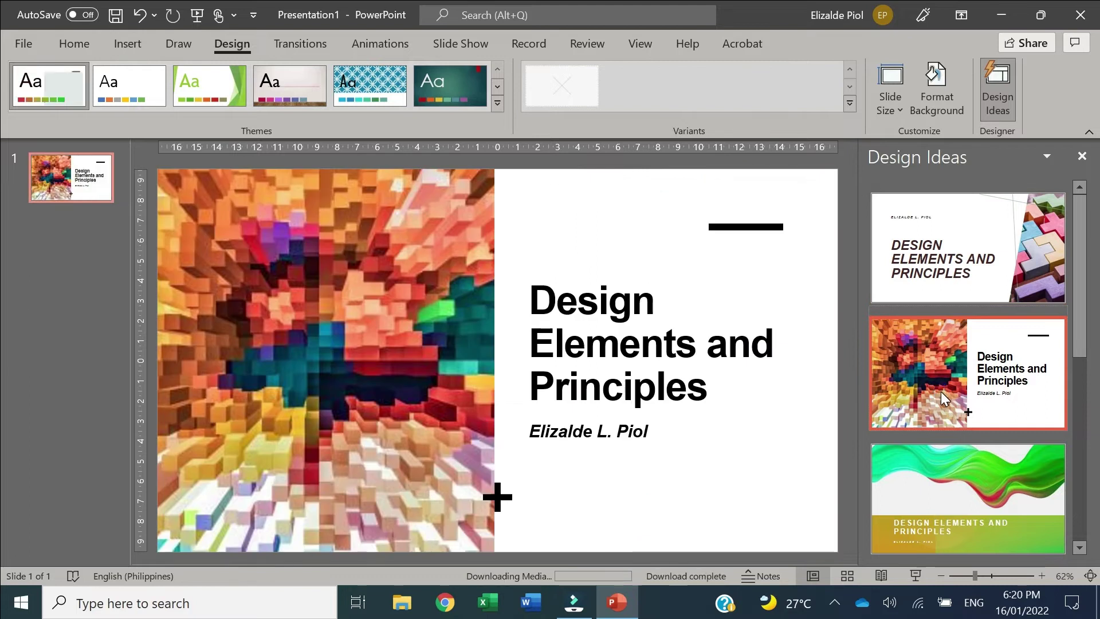
click(928, 490)
scroll(929, 487, down, 2)
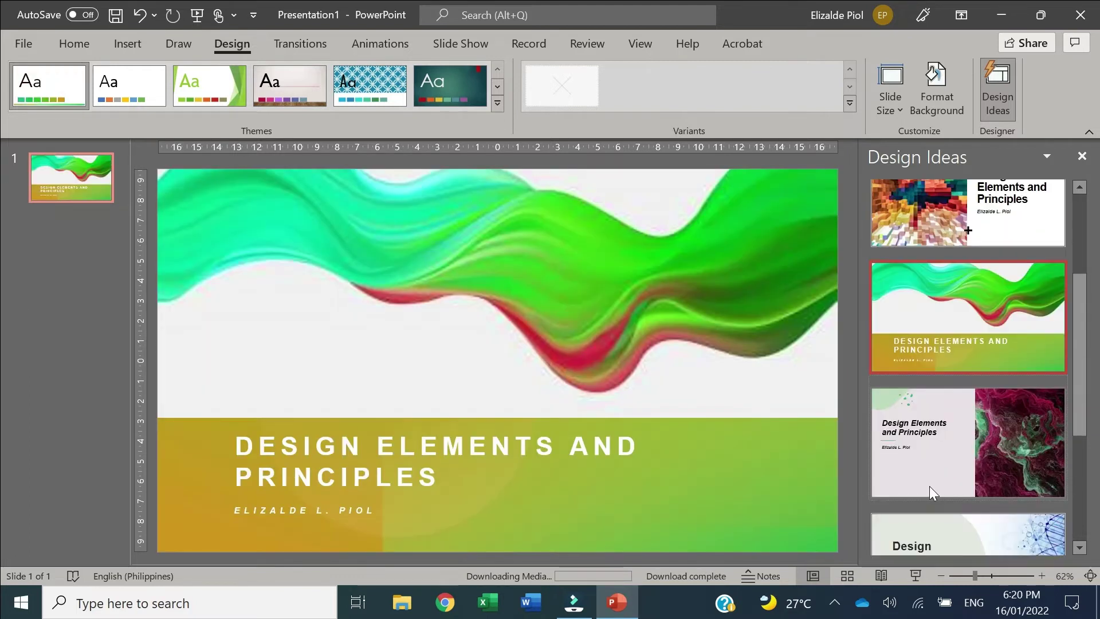
scroll(930, 470, down, 2)
click(938, 452)
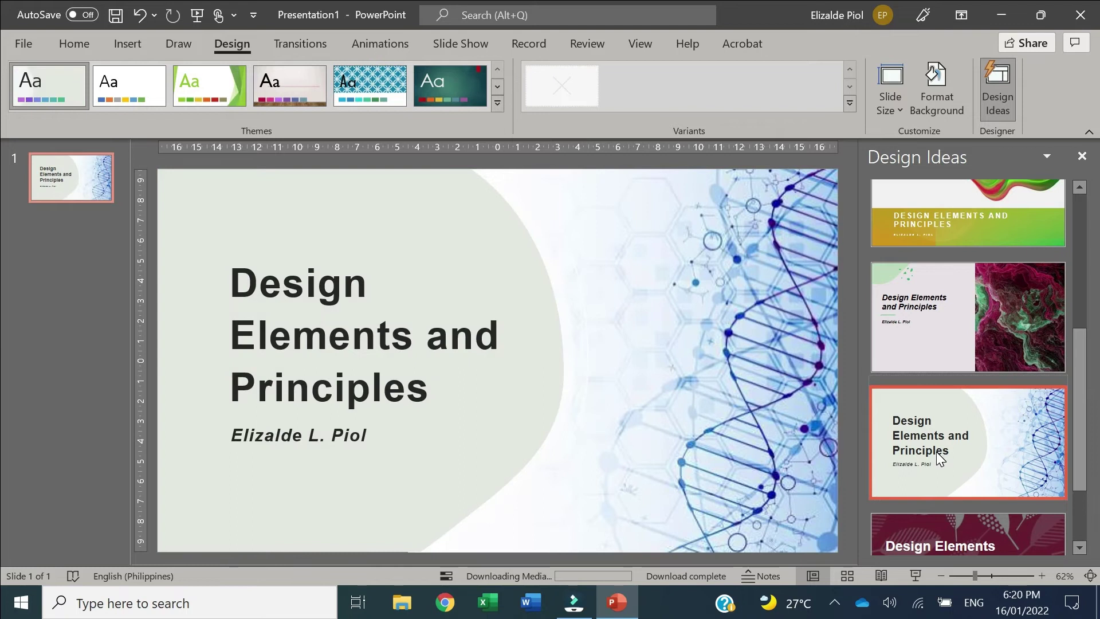
scroll(937, 456, down, 2)
click(936, 451)
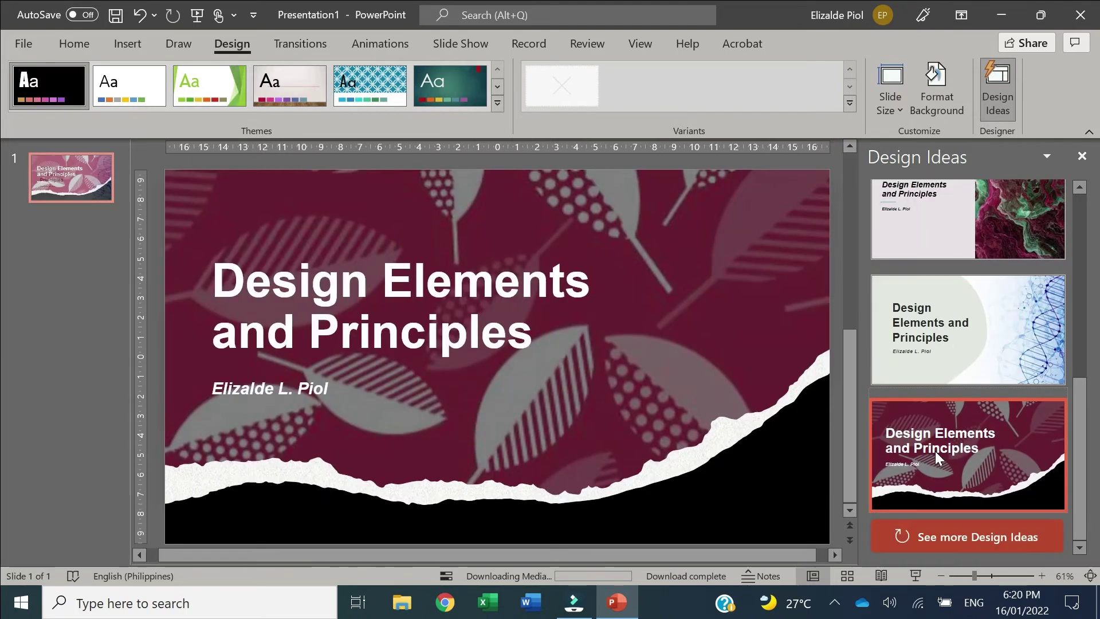
Load more suggestions, settle on the green-wave design and dismiss the Designer pane.
click(956, 535)
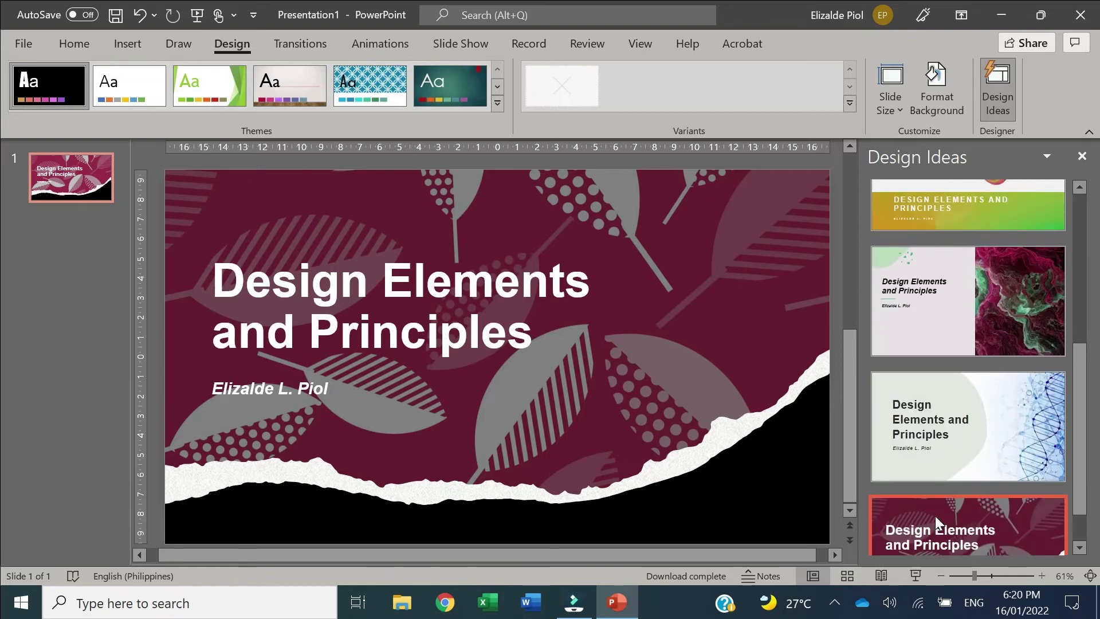
scroll(936, 516, down, 1)
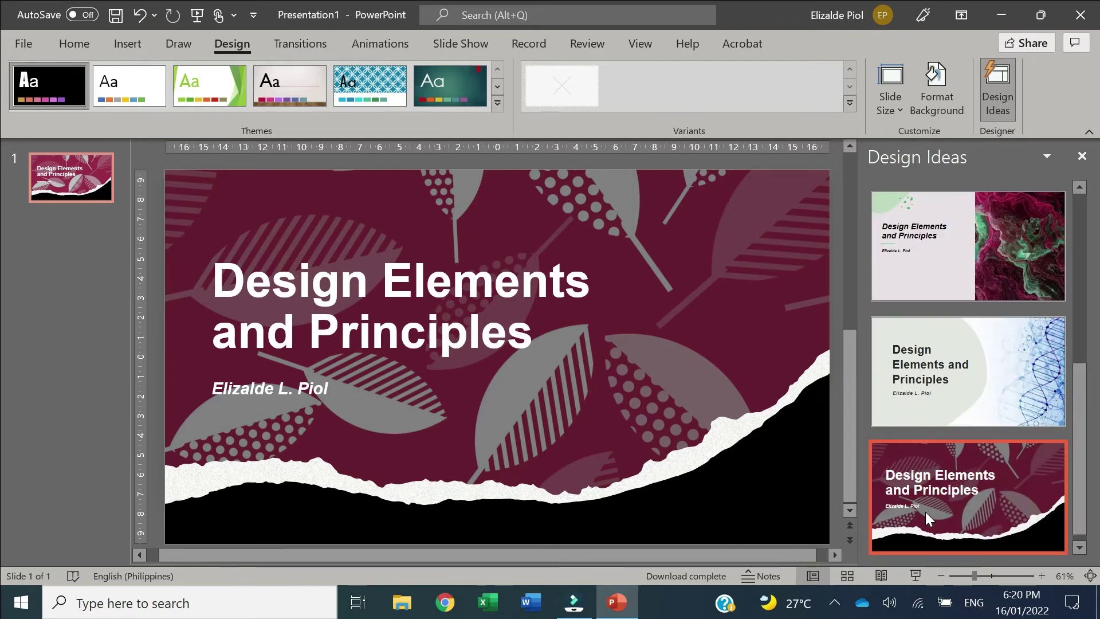
click(939, 422)
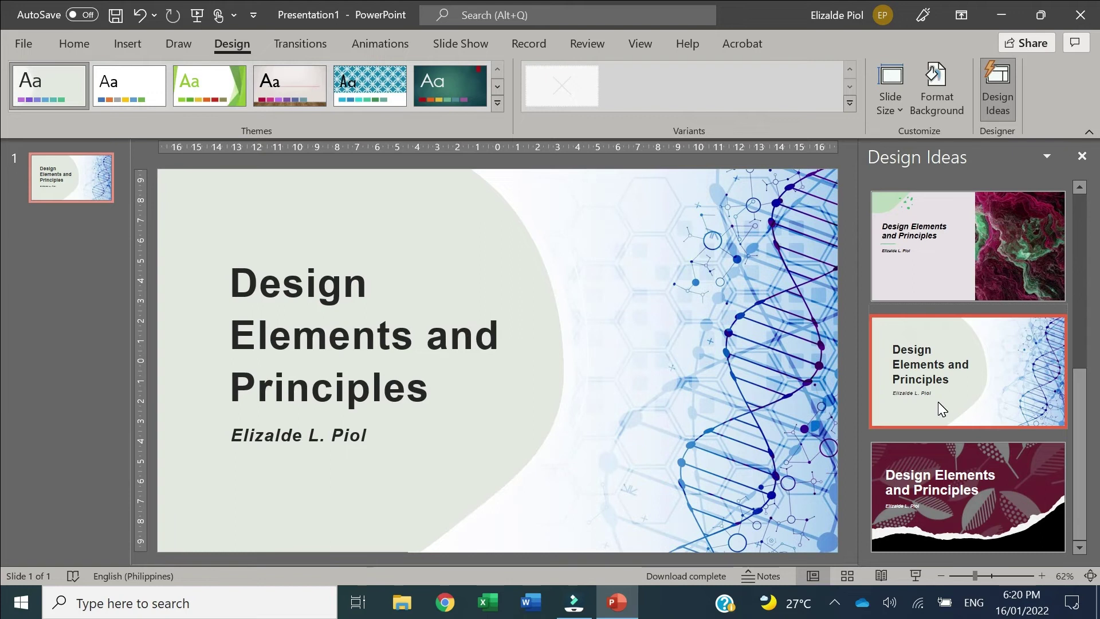
scroll(938, 402, up, 2)
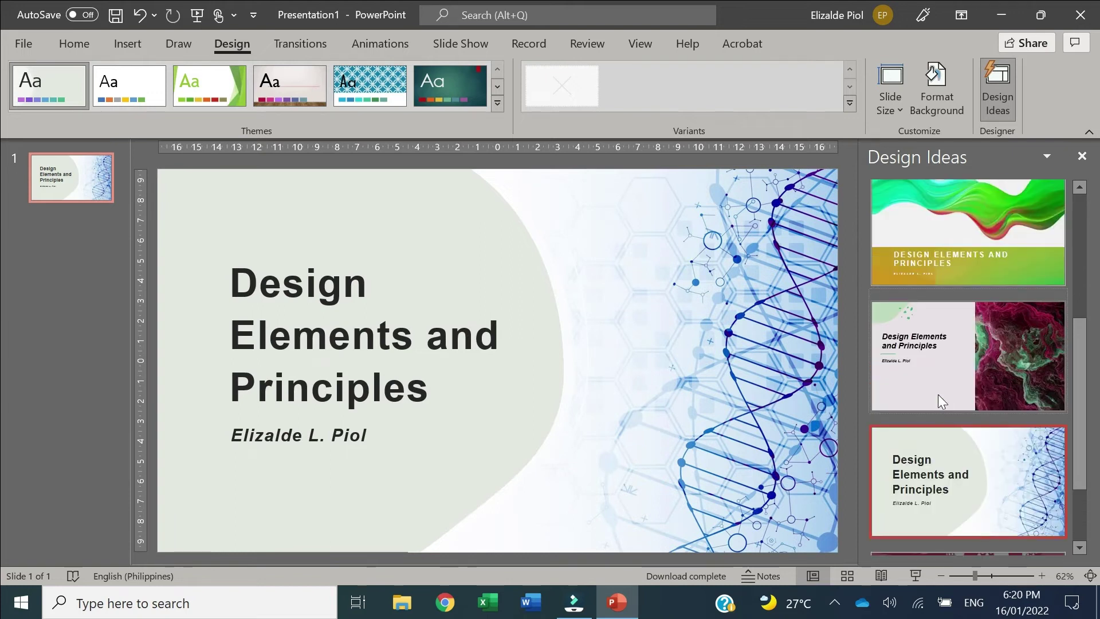
scroll(938, 394, up, 1)
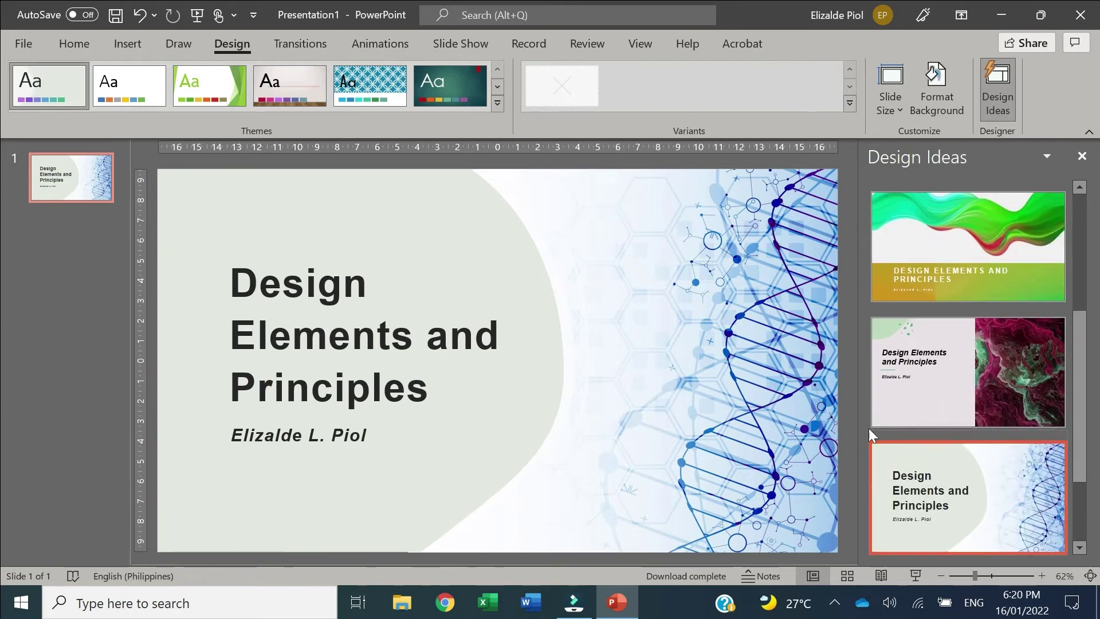
click(935, 254)
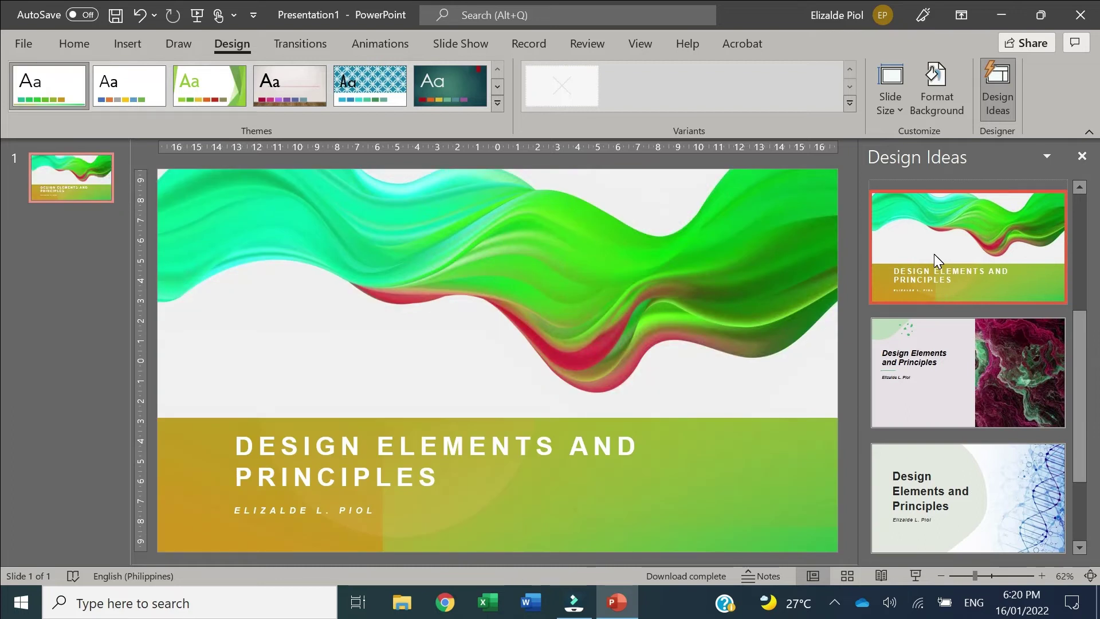
click(106, 250)
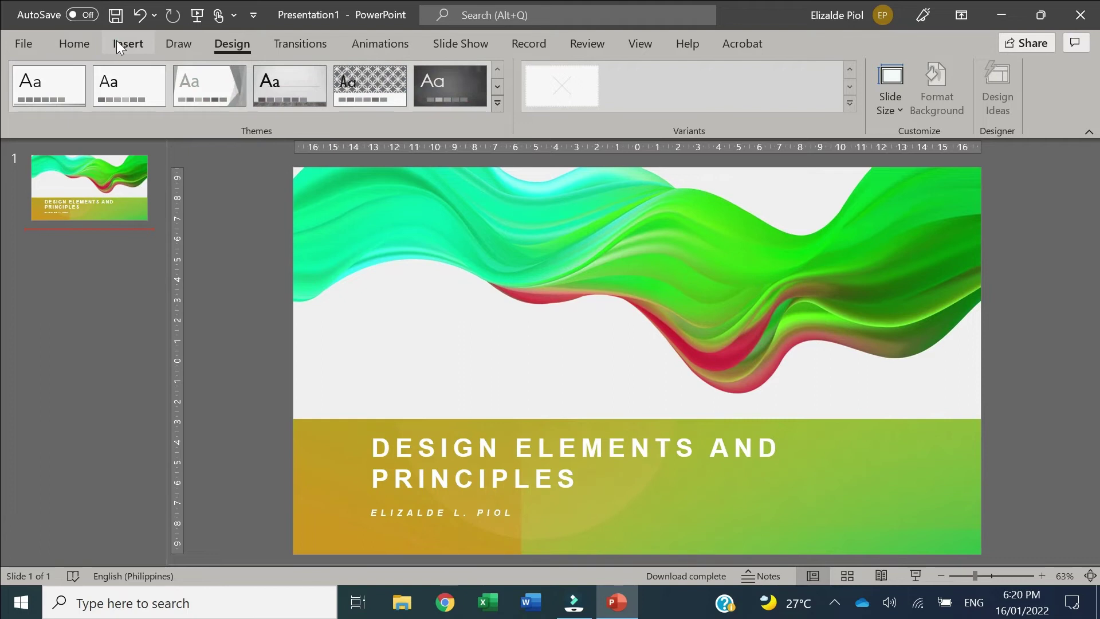
Insert a blank second slide and draw a wide text box across its top for 'BALANCE'.
click(122, 43)
click(26, 110)
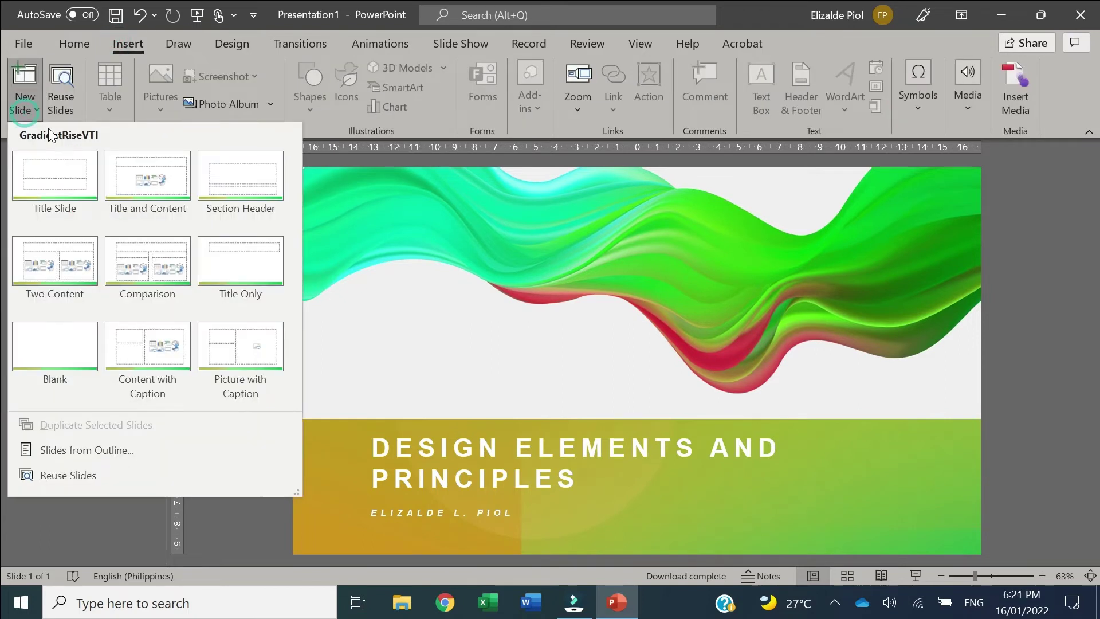
click(49, 336)
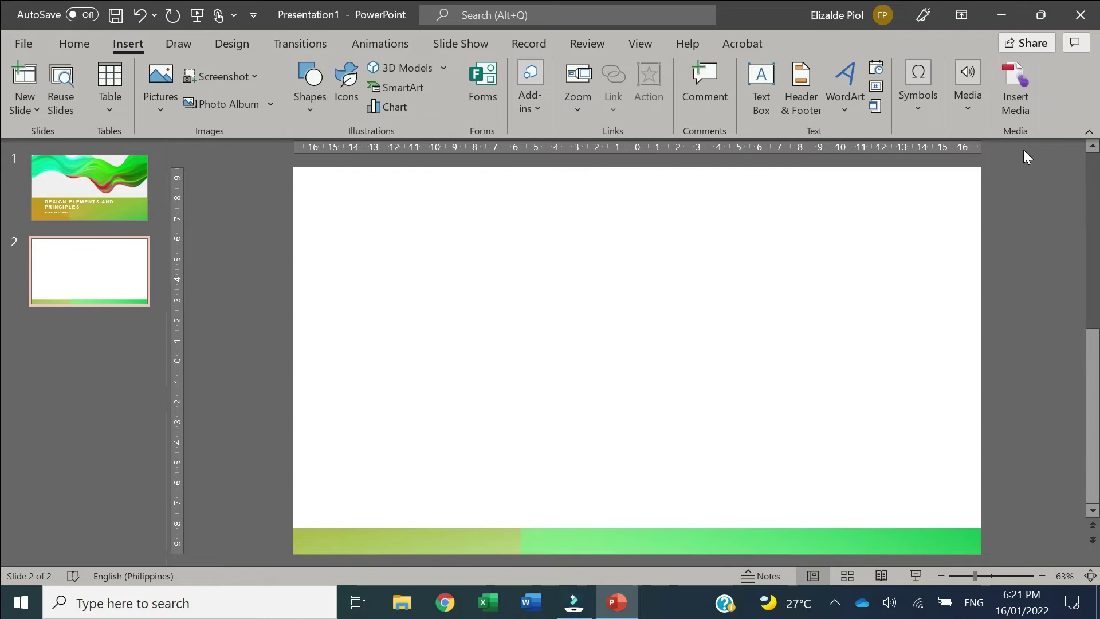
click(750, 77)
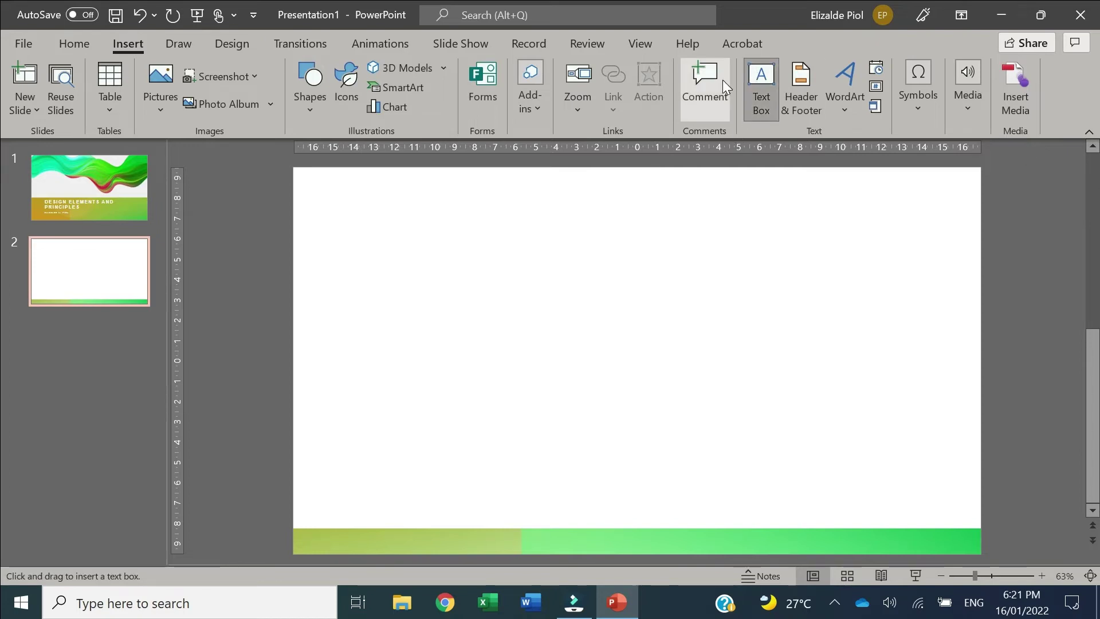
drag(344, 199, 938, 272)
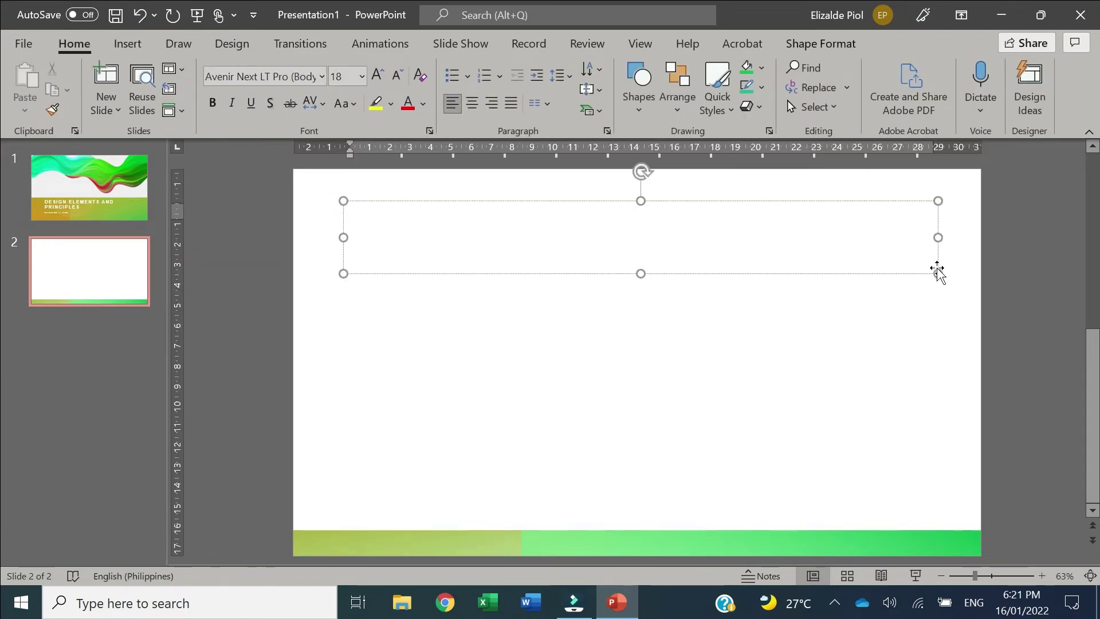
text(BALANCE)
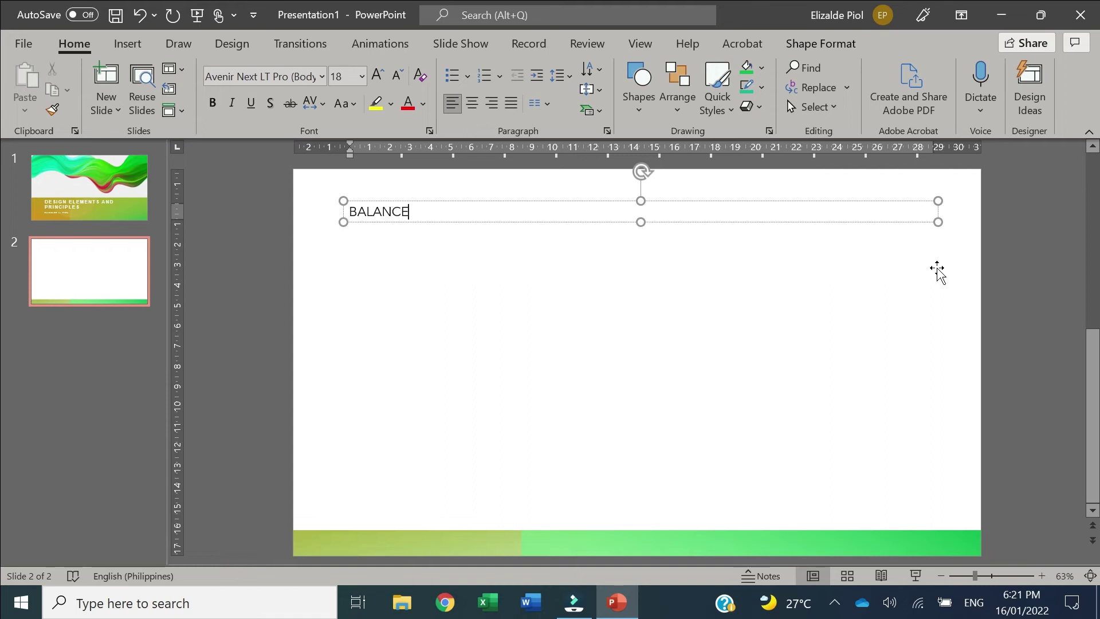
Format the BALANCE heading as bold Arial at size 40.
key(ctrl+a)
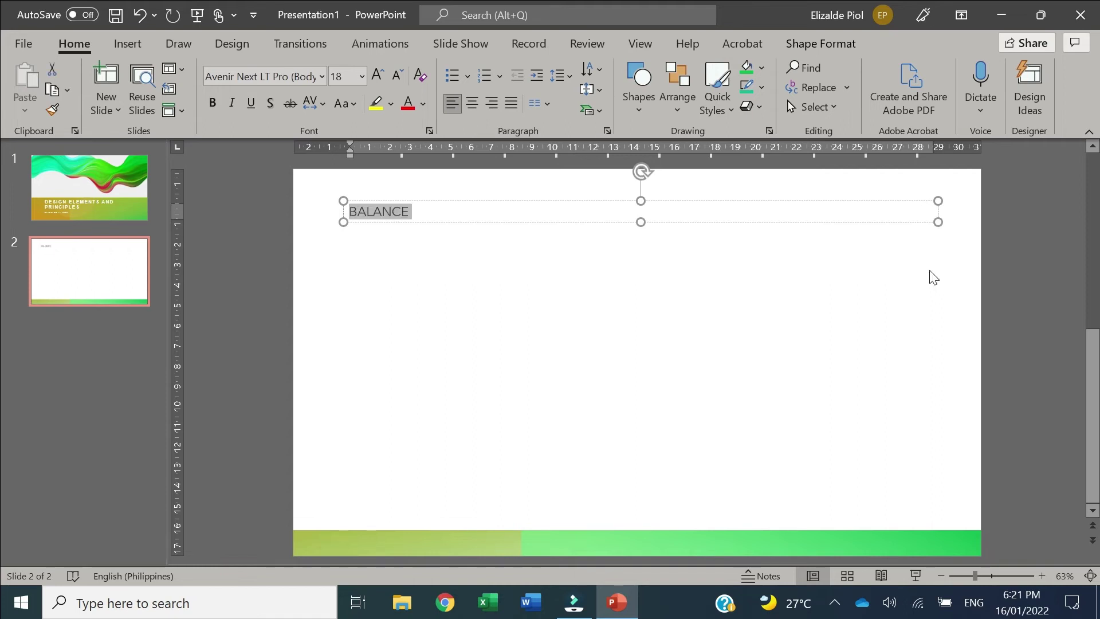
click(262, 79)
text(Arial)
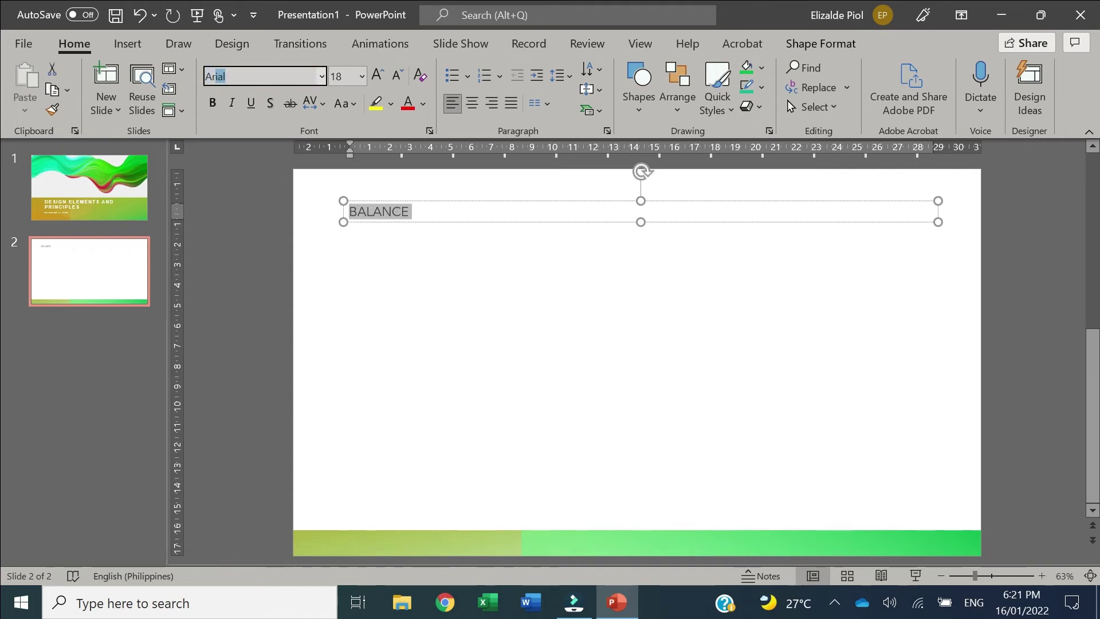
key(Return)
click(213, 104)
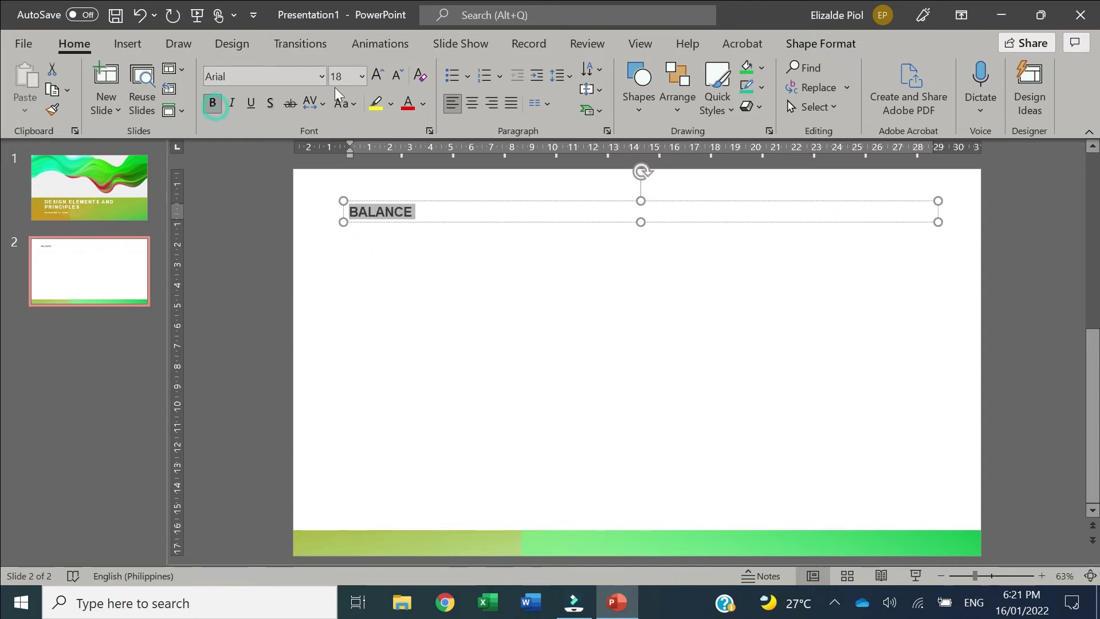
click(376, 75)
click(376, 74)
click(375, 75)
click(376, 75)
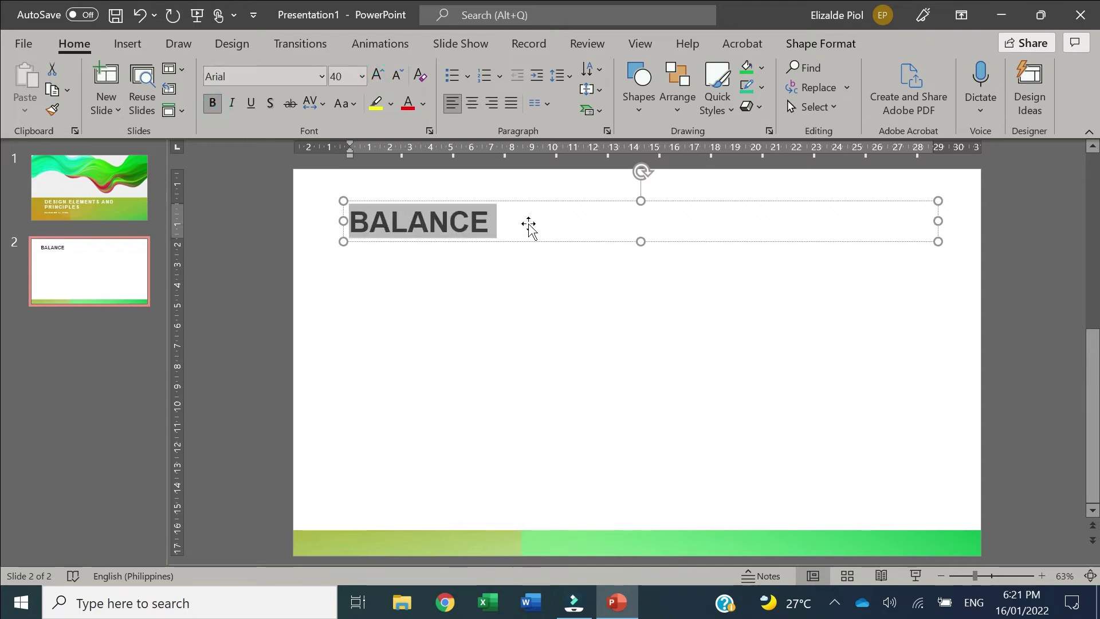
Launch Chrome maximized, choose a profile and load google.com.
click(507, 409)
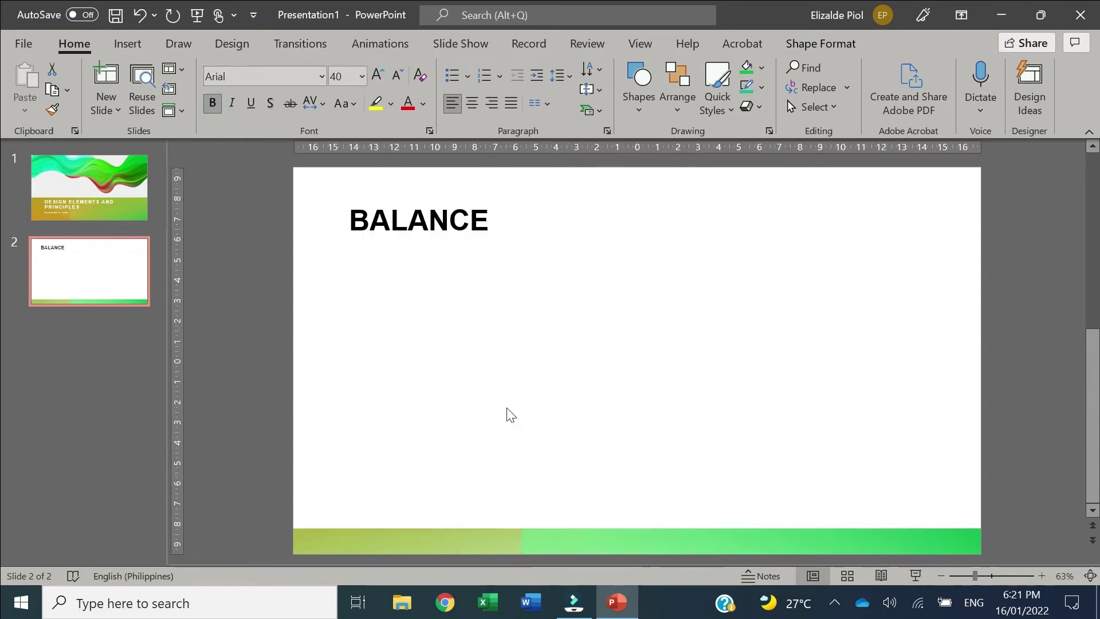
click(438, 604)
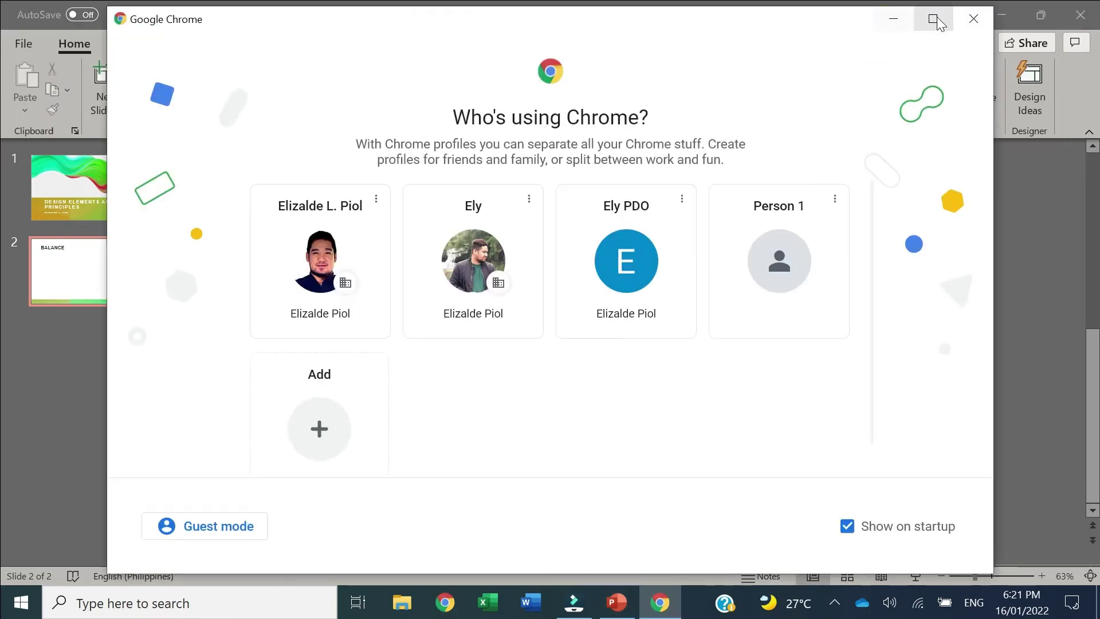
click(932, 18)
click(382, 366)
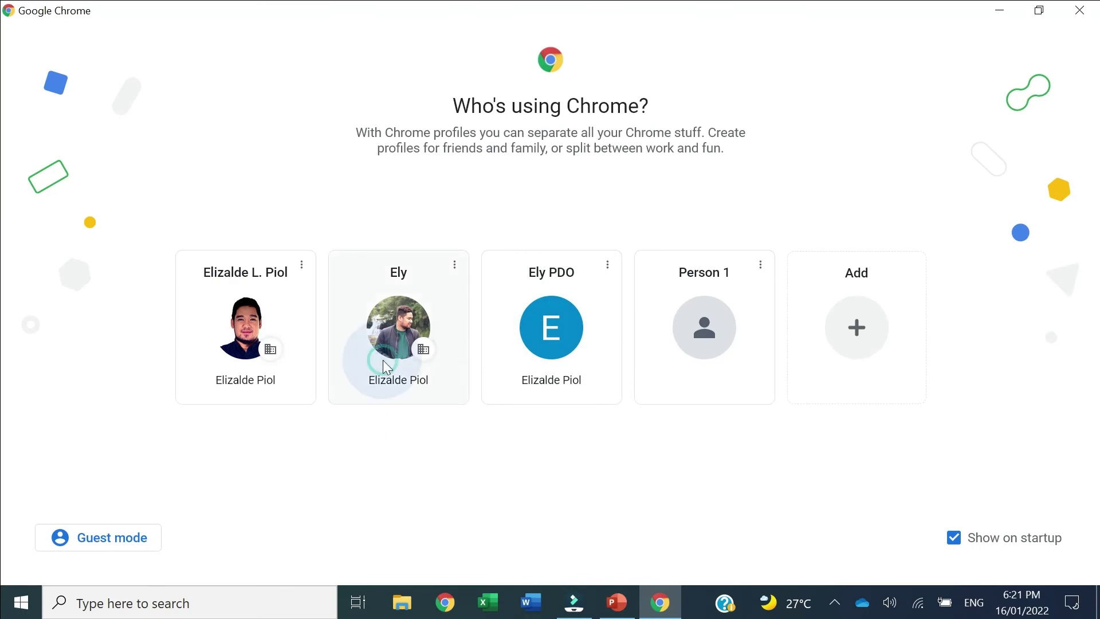
text(goo)
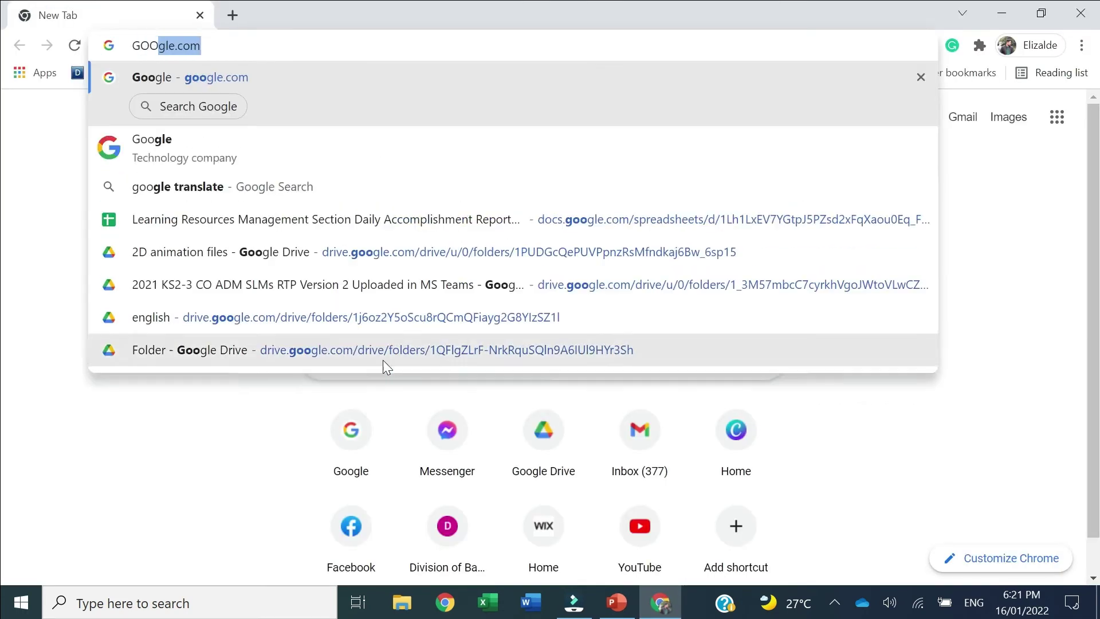
key(Return)
text(b)
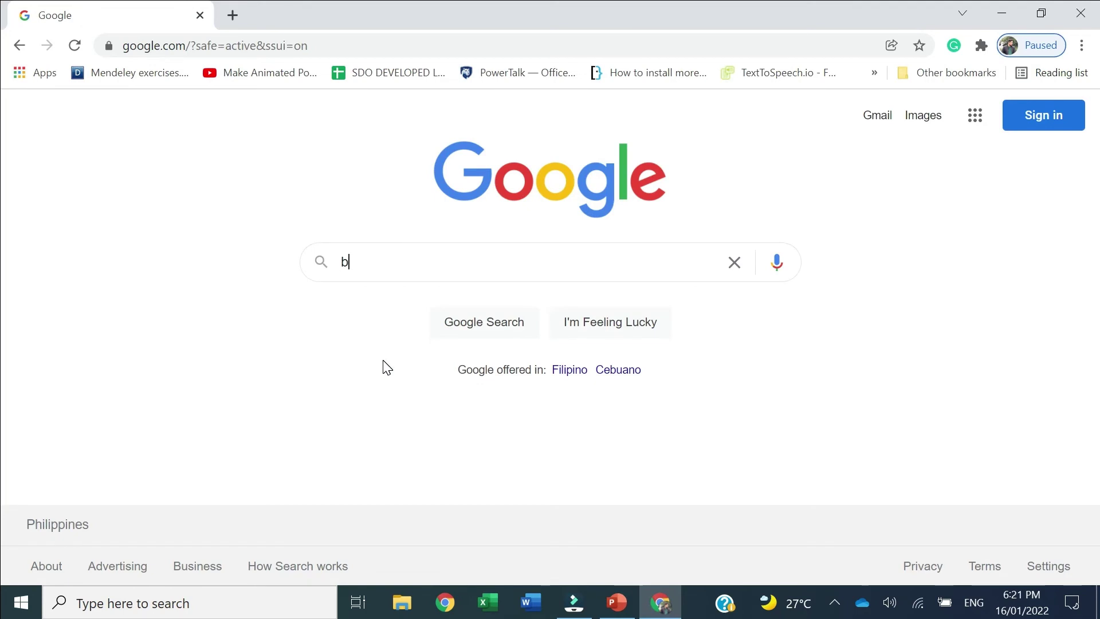
text(alance)
Search 'balance design principle', copy the featured definition and switch back to PowerPoint.
key(BackSpace)
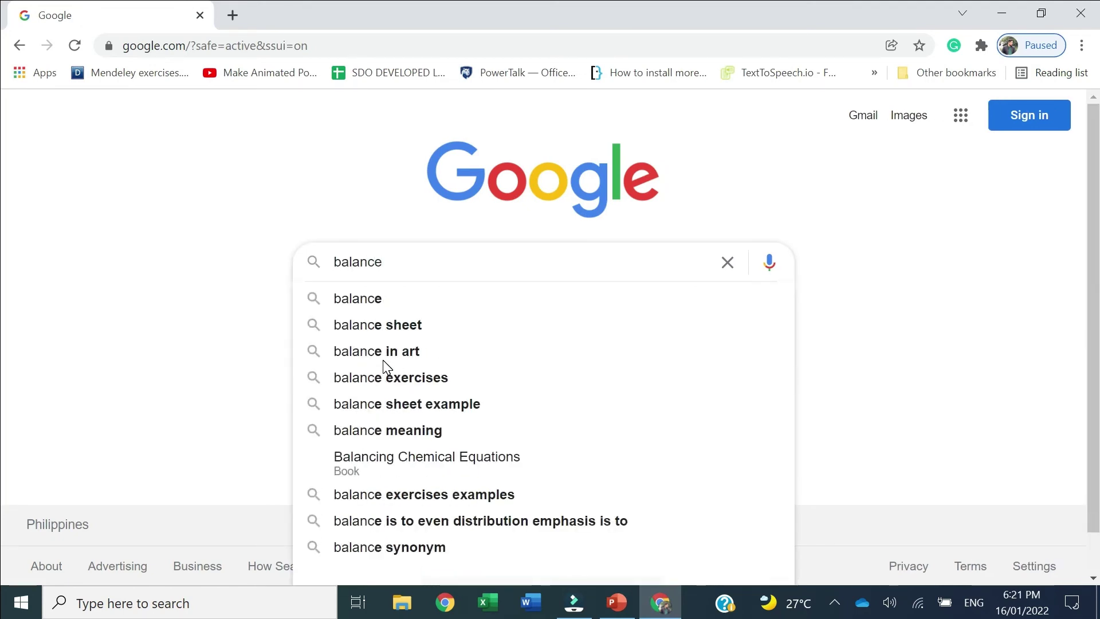
text(+design )
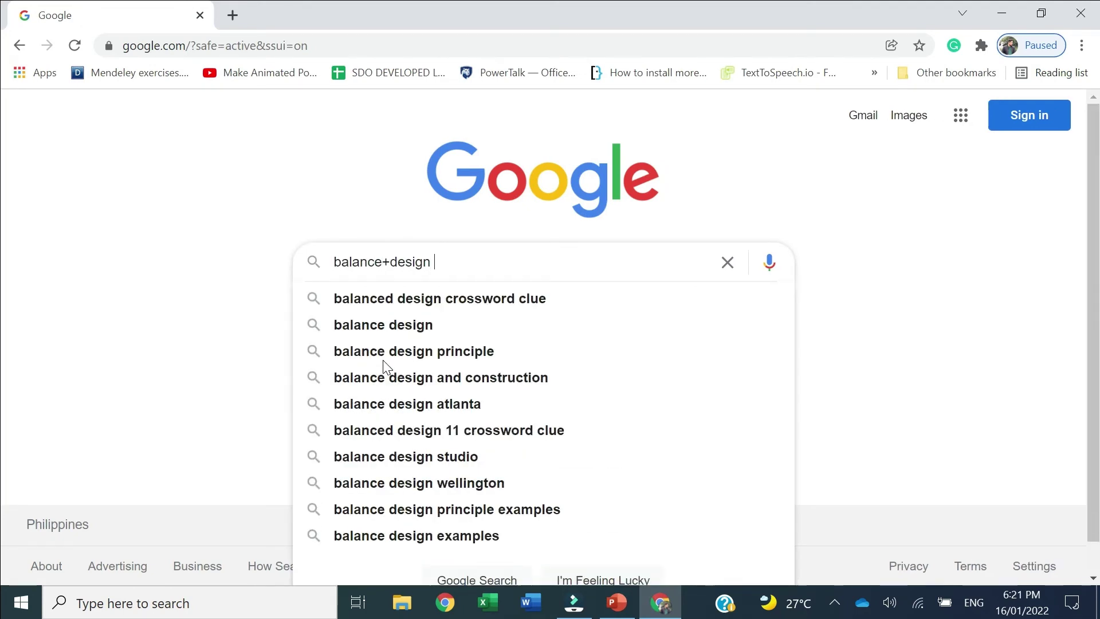
text(pri)
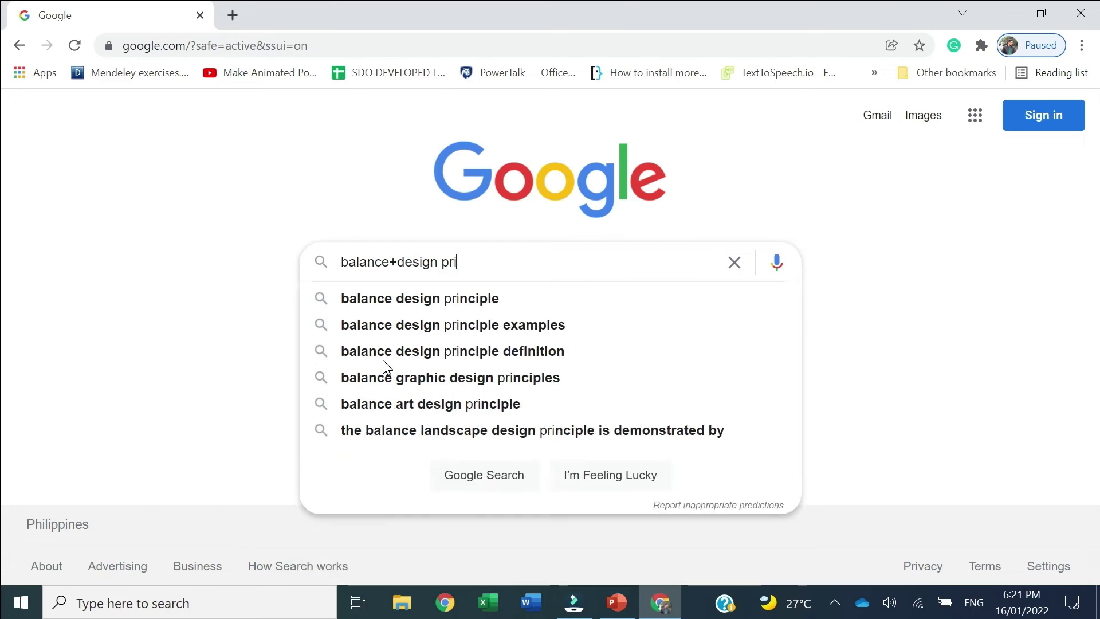
text(nciple)
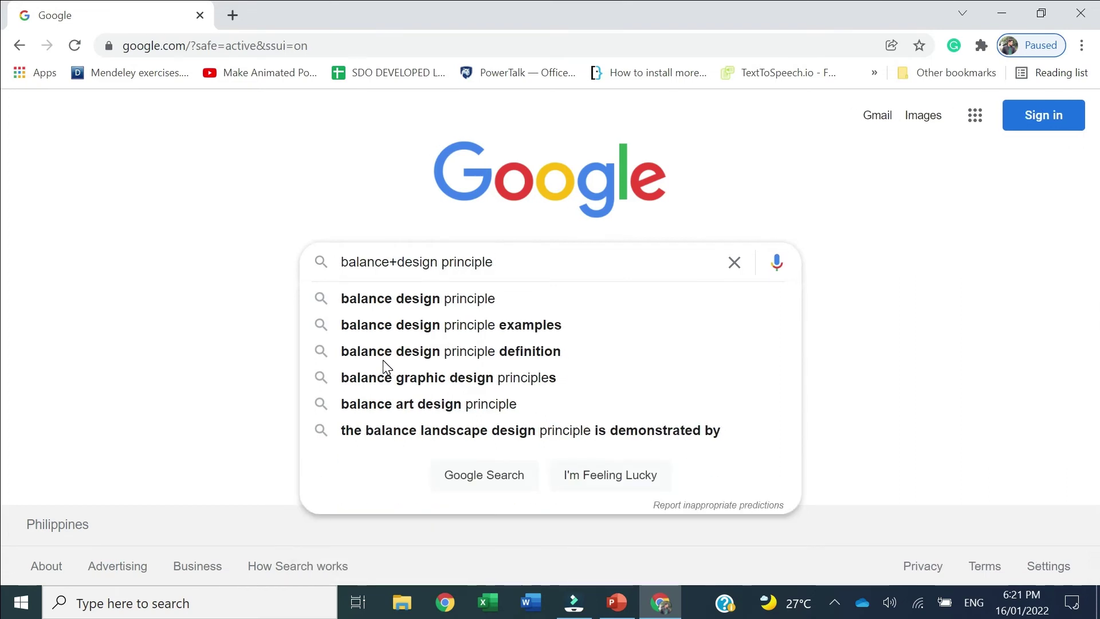
key(Return)
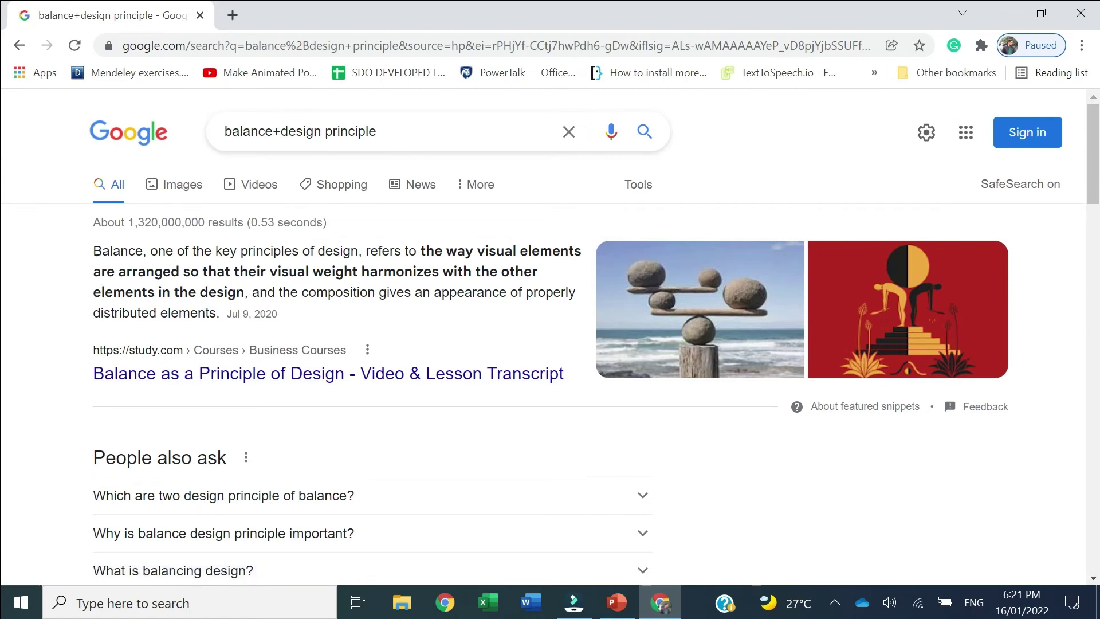
drag(151, 249, 221, 325)
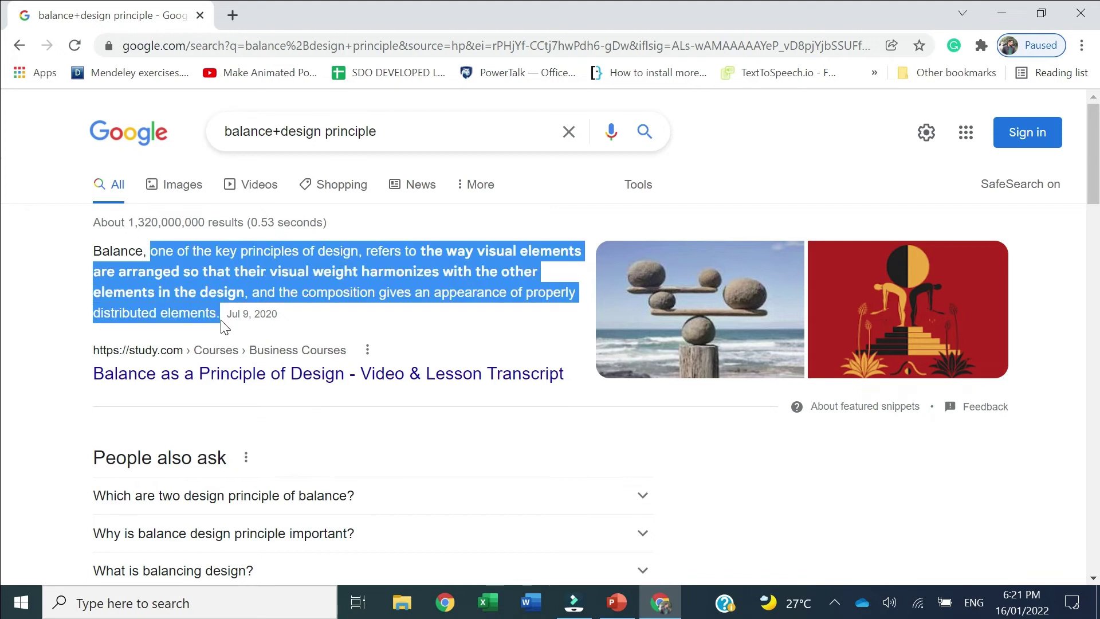
right_click(215, 288)
click(211, 296)
key(alt+Tab)
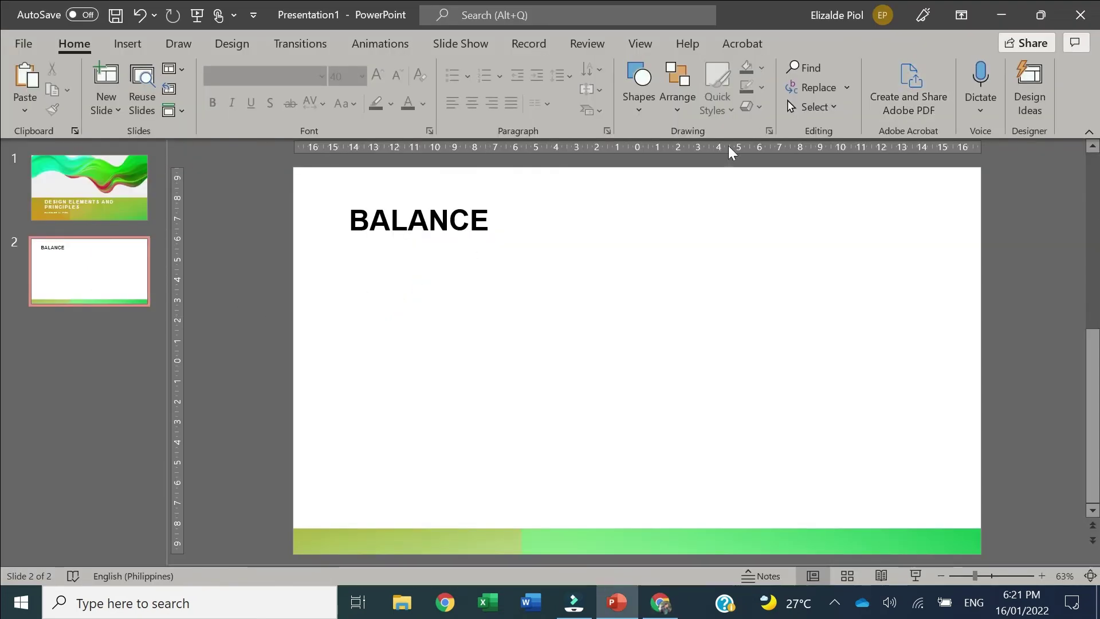
Paste the definition on slide 2, widen its text box both ways and move it up under BALANCE.
key(ctrl+v)
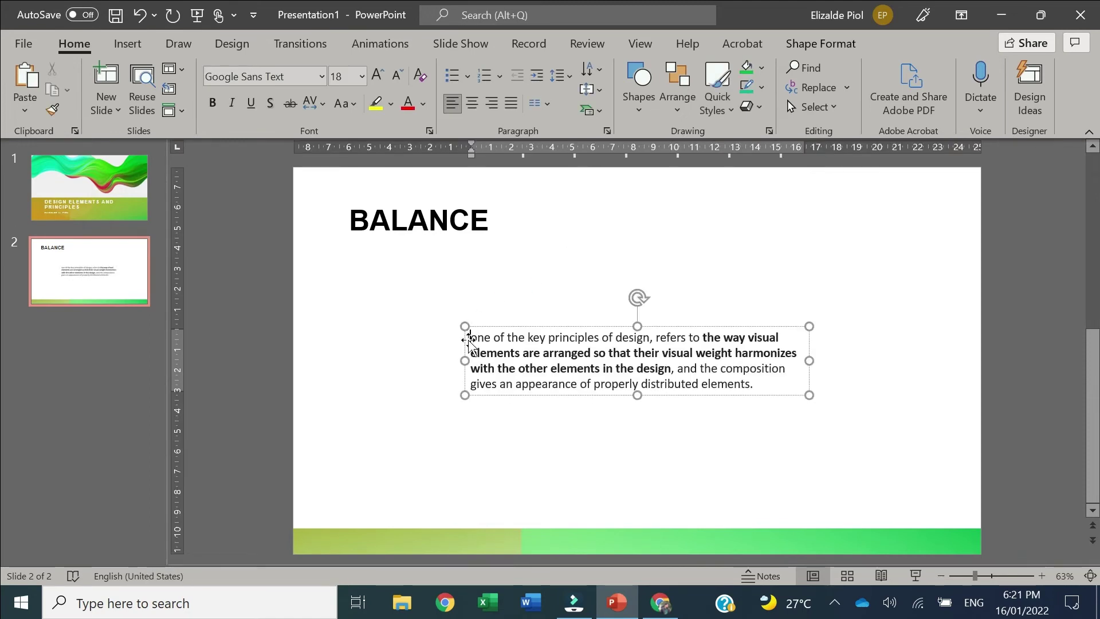
drag(465, 361, 367, 360)
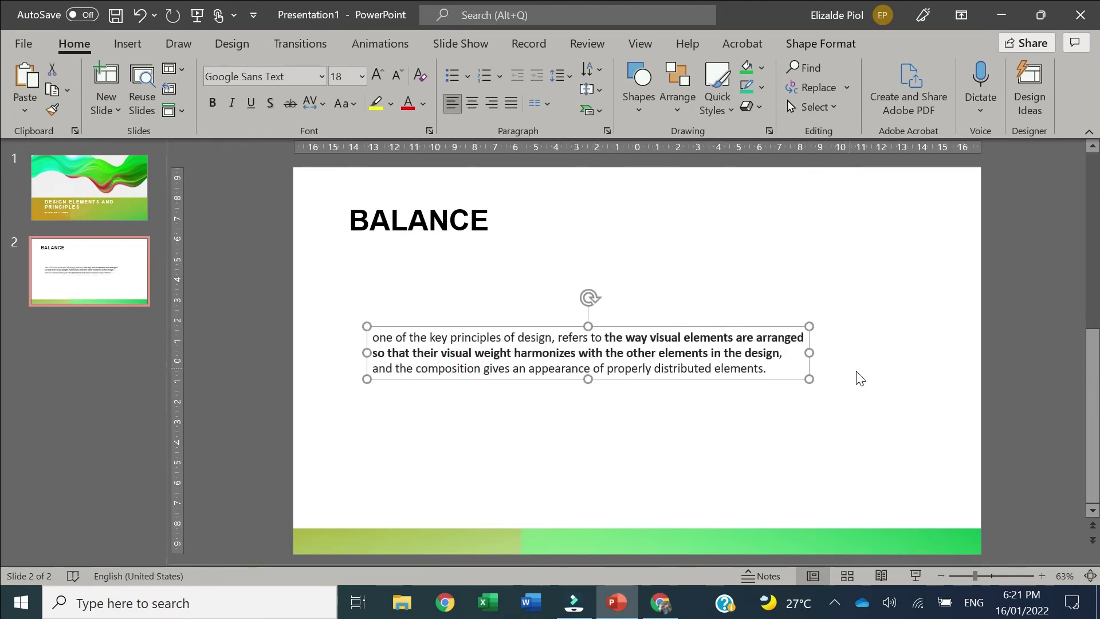
drag(809, 353, 930, 353)
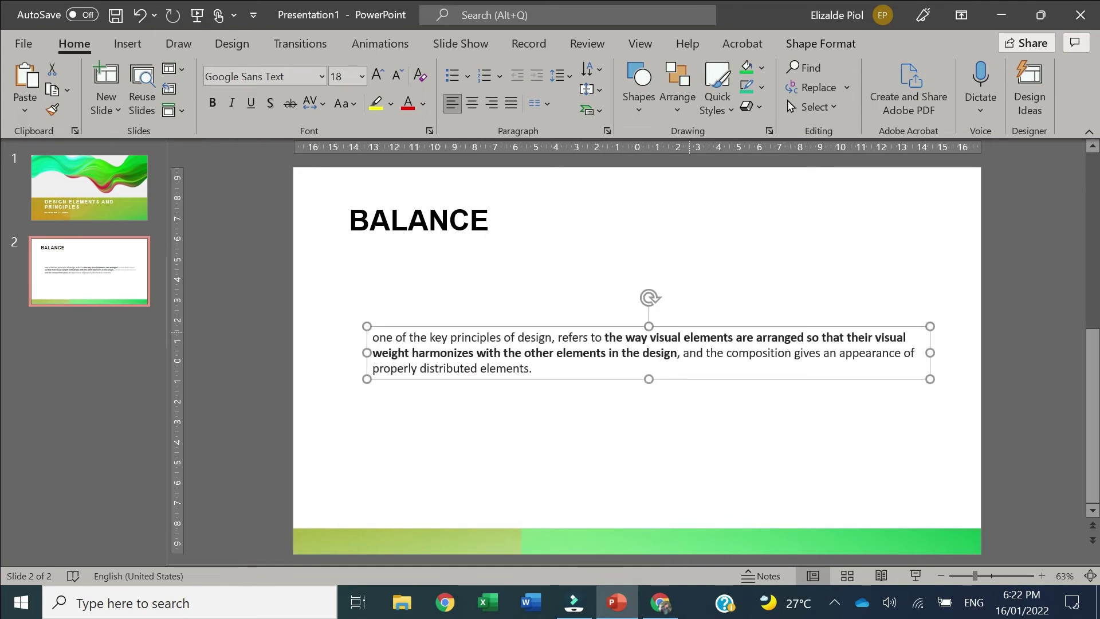
double_click(640, 337)
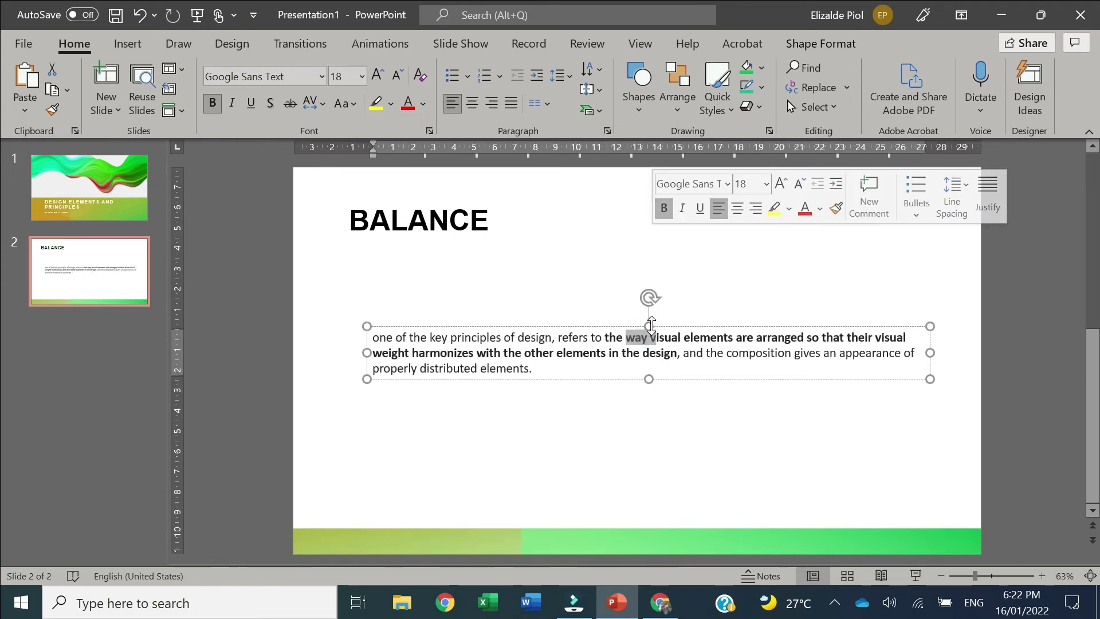
drag(649, 326, 642, 271)
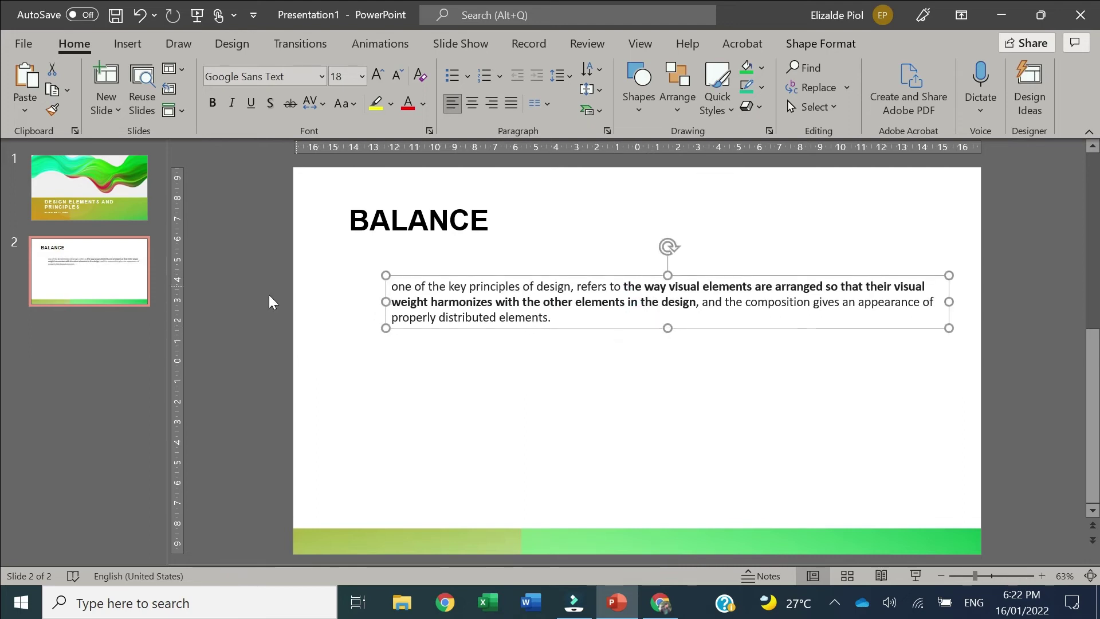
click(250, 305)
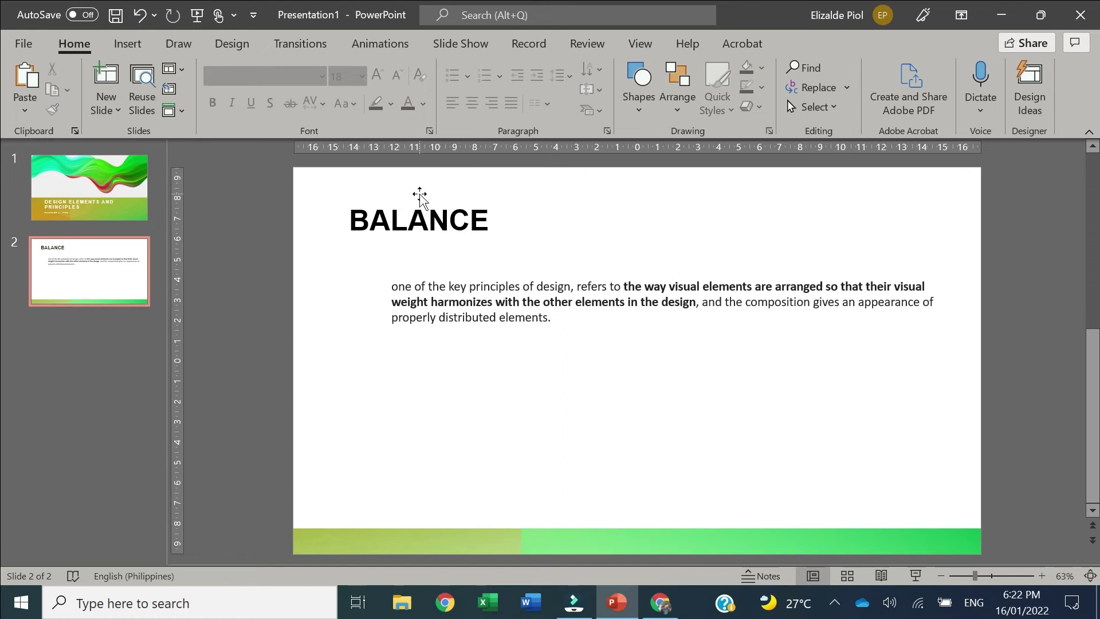
Apply the green side-panel Design Idea to the BALANCE slide, close the pane and show slide 1.
click(1027, 108)
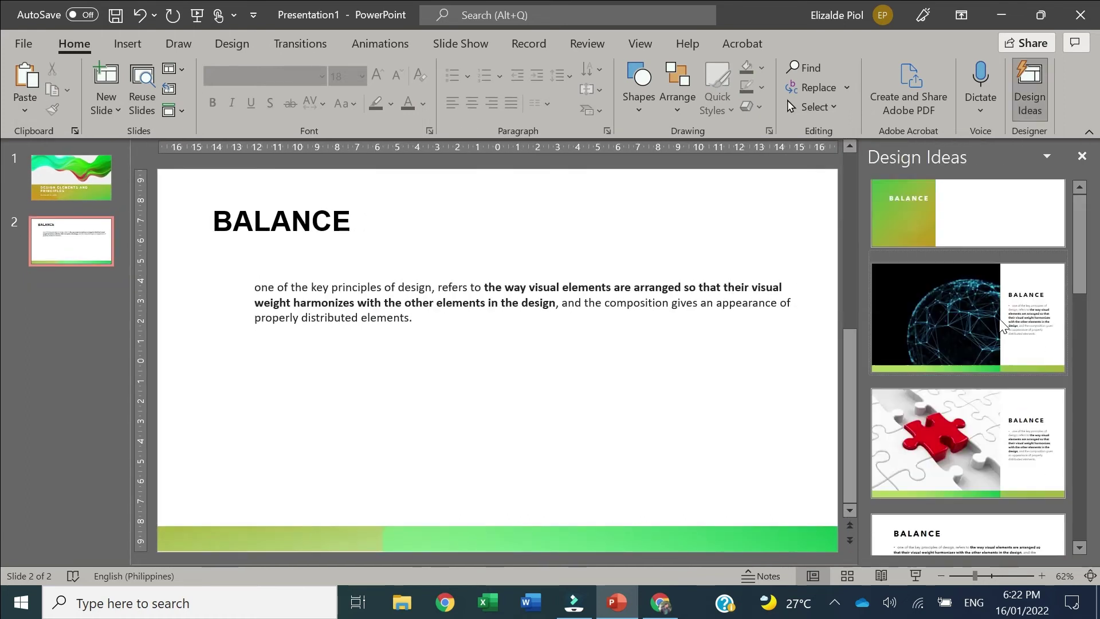
scroll(1000, 319, down, 3)
scroll(999, 320, down, 2)
scroll(999, 323, down, 2)
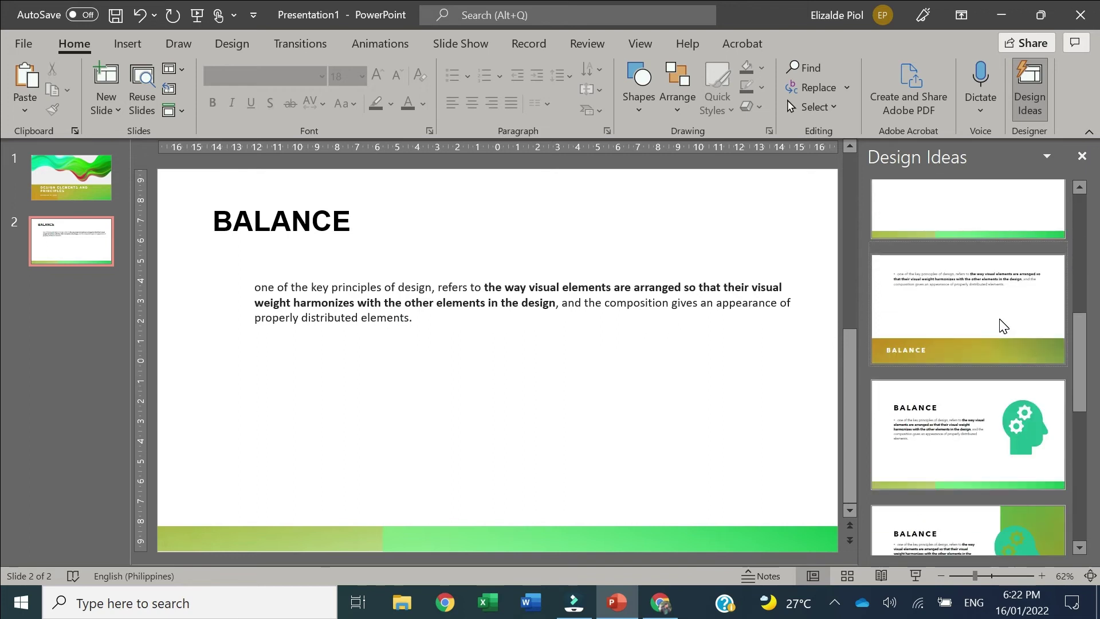
scroll(934, 441, down, 3)
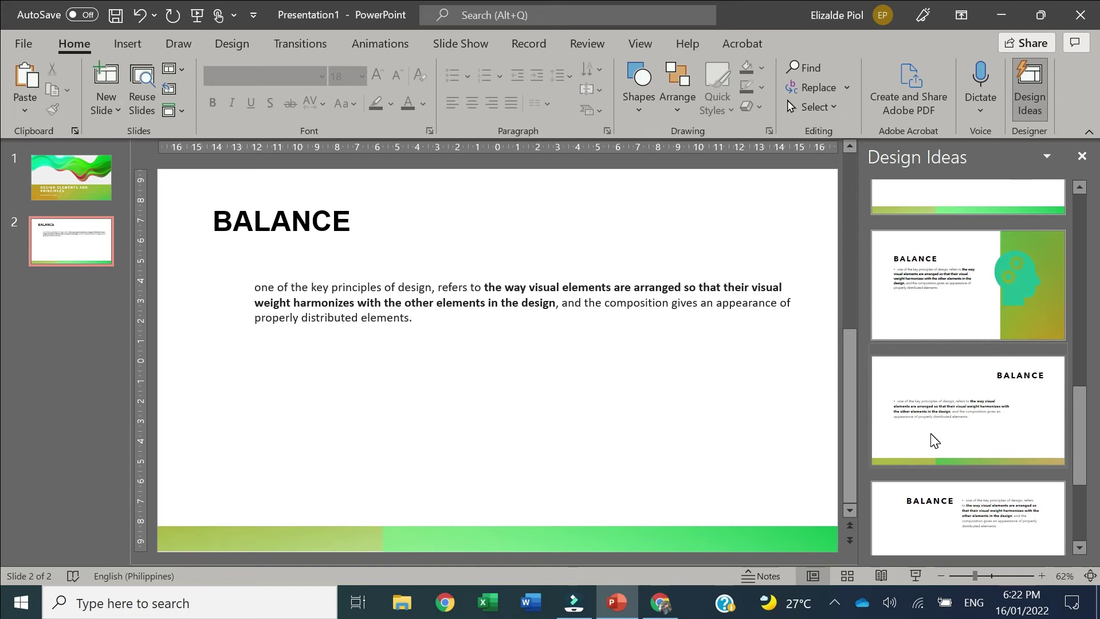
scroll(935, 440, down, 2)
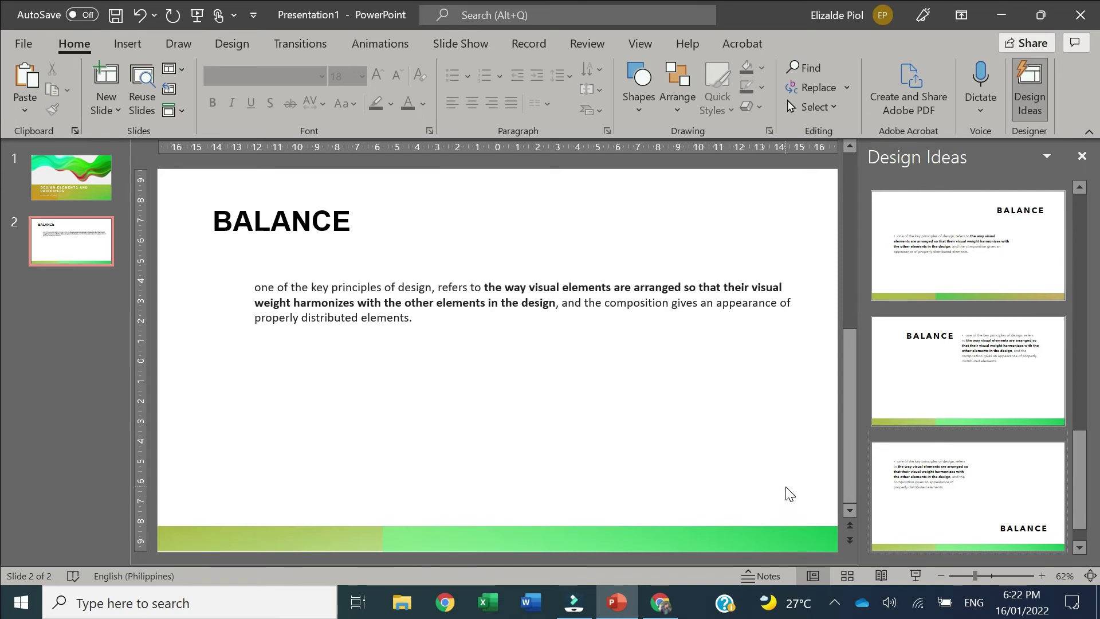
scroll(604, 372, up, 2)
click(62, 245)
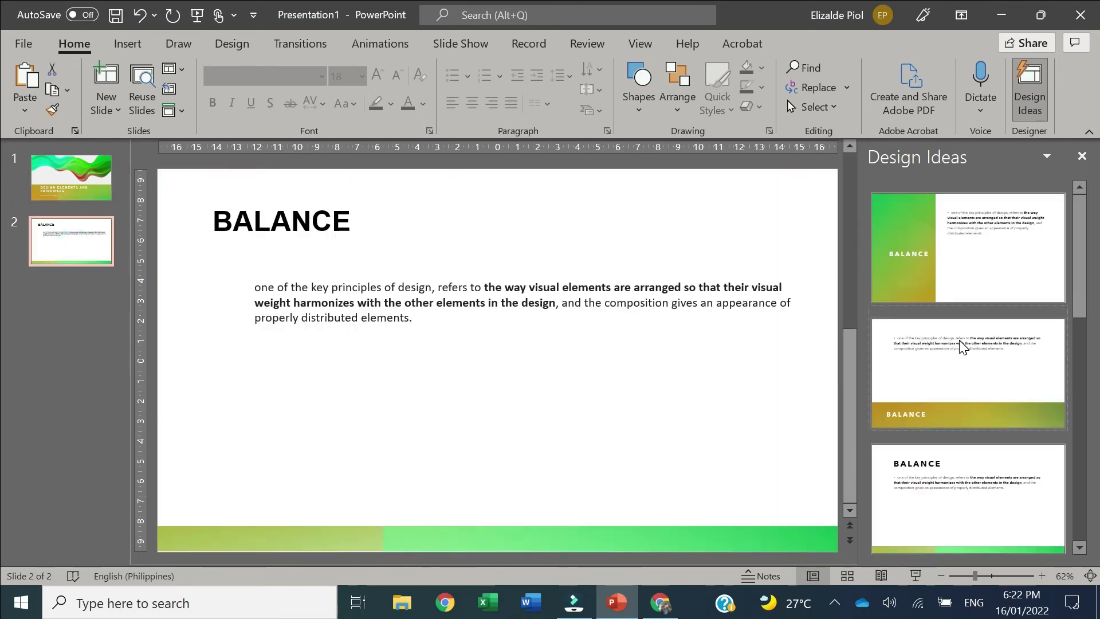
click(933, 272)
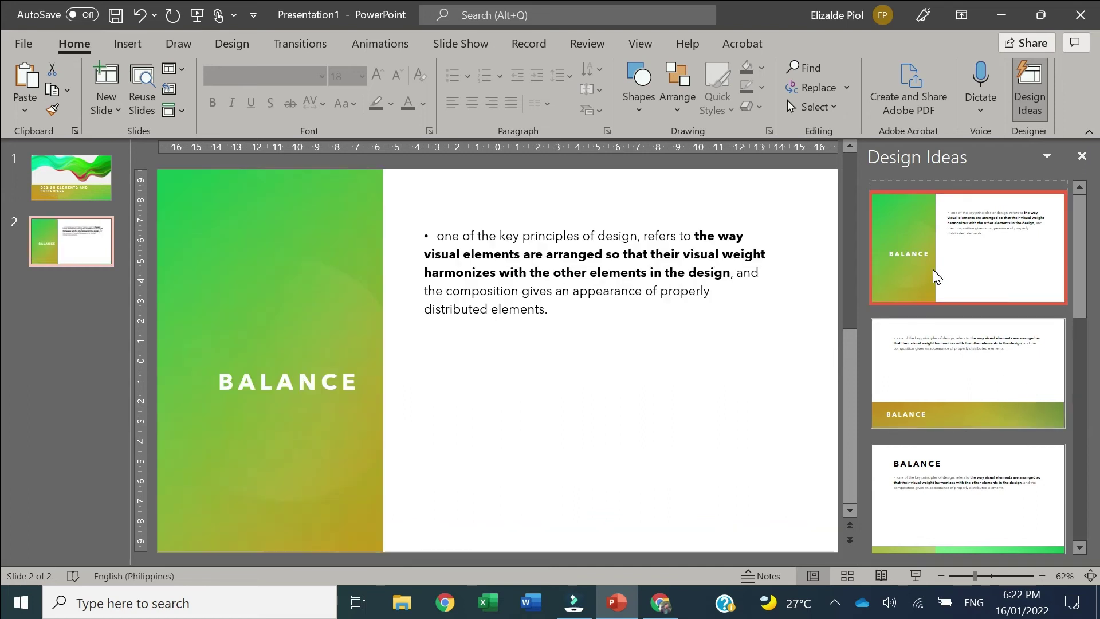
click(1082, 156)
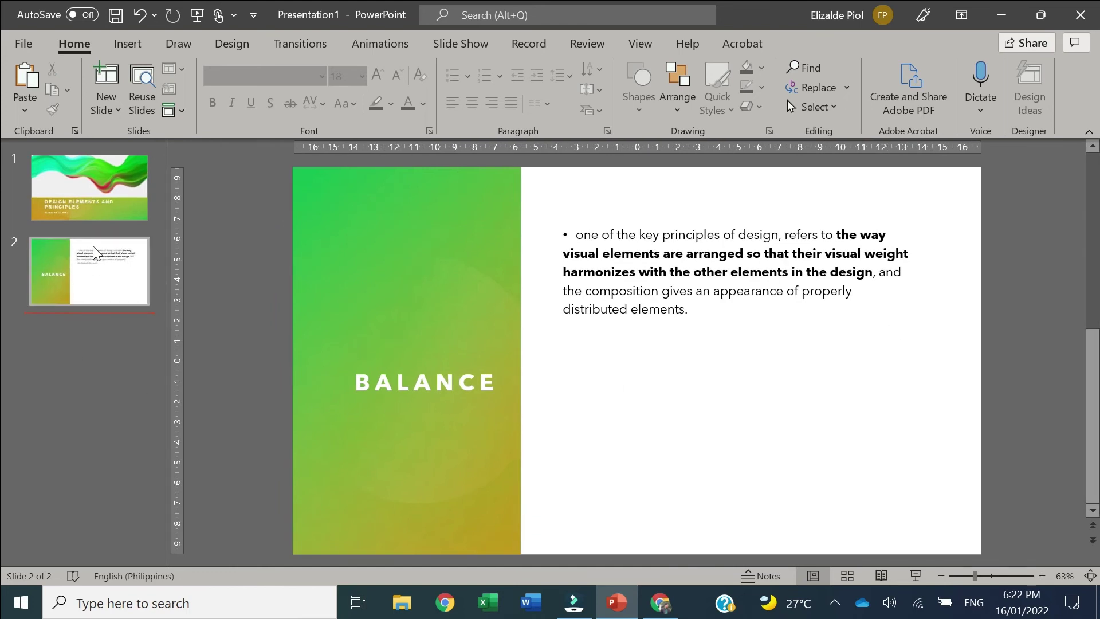
click(99, 222)
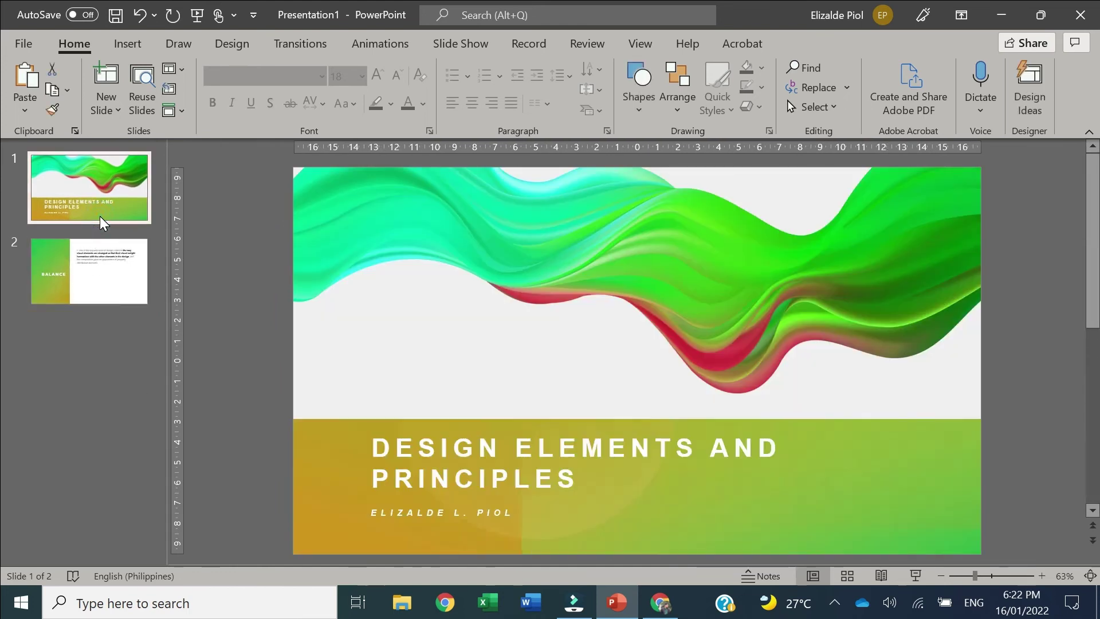